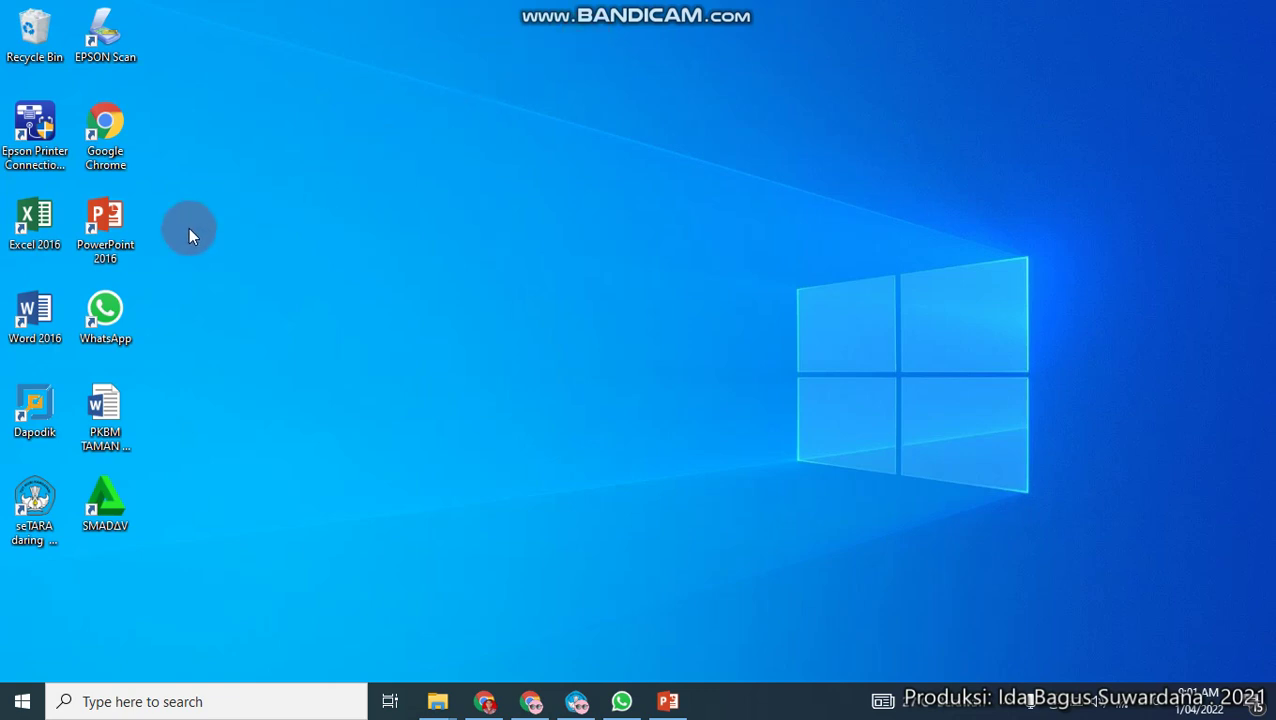
# - Launch Word 2016, dismiss the activation warning and create a blank document
pyautogui.click(55, 316)
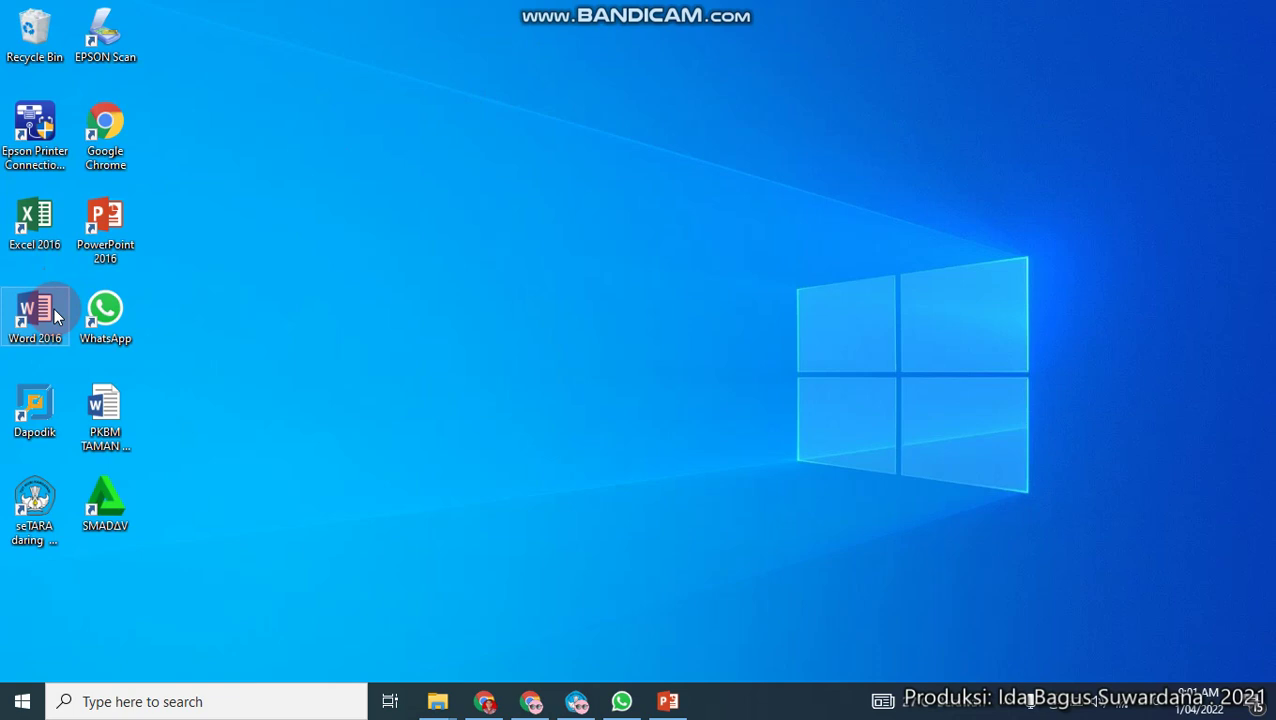
pyautogui.doubleClick(55, 316)
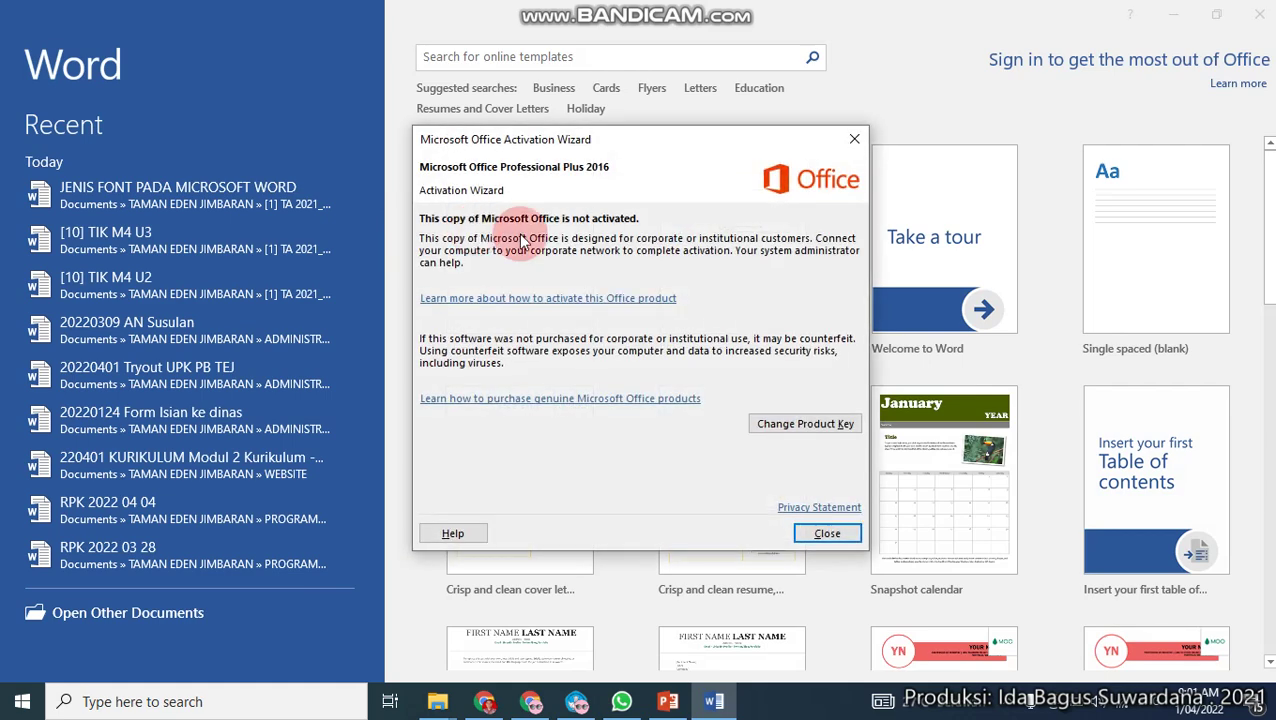
pyautogui.click(827, 534)
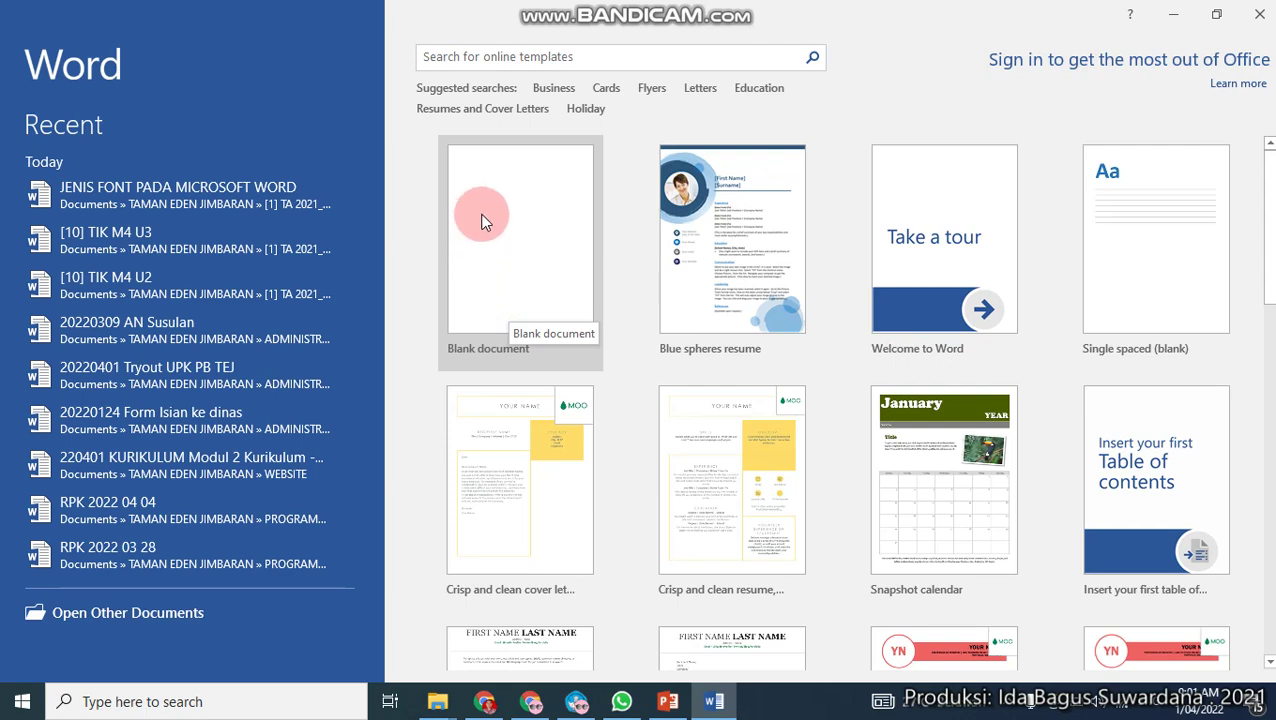
pyautogui.click(507, 198)
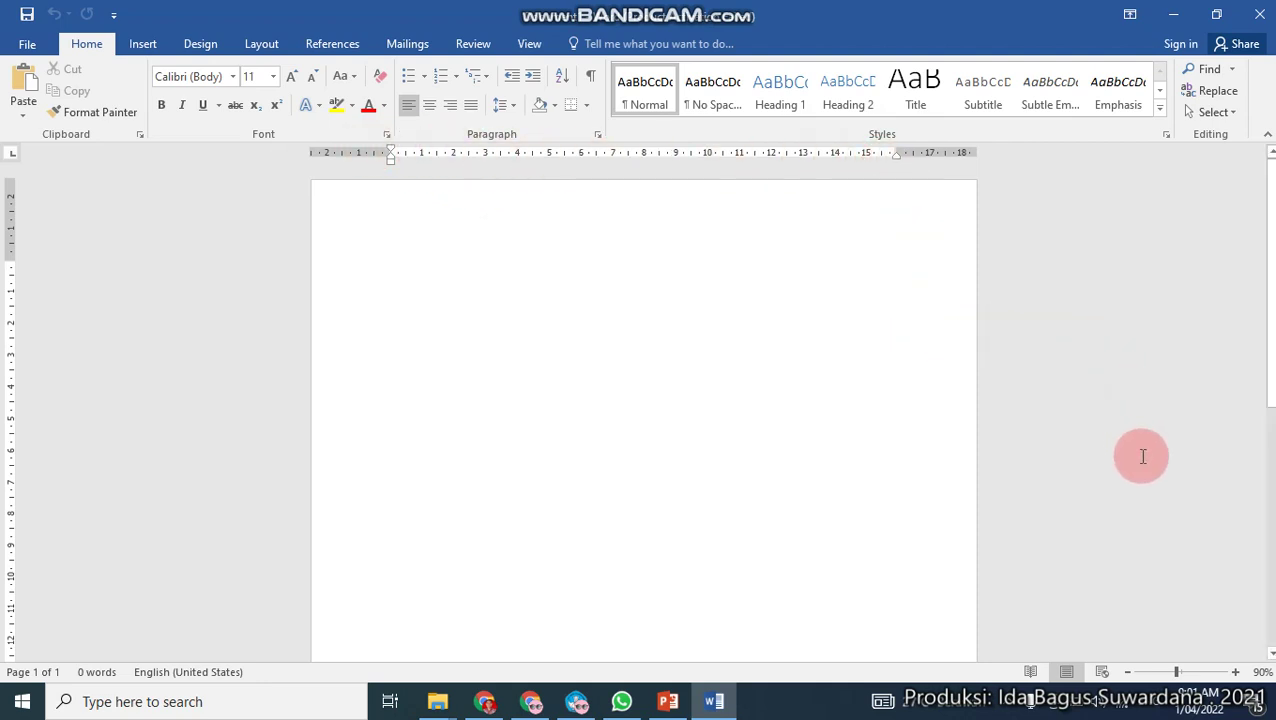
# - Zoom to 100% and type the title JADWAL KEGIATAN HARIAN on the first line
pyautogui.click(1238, 674)
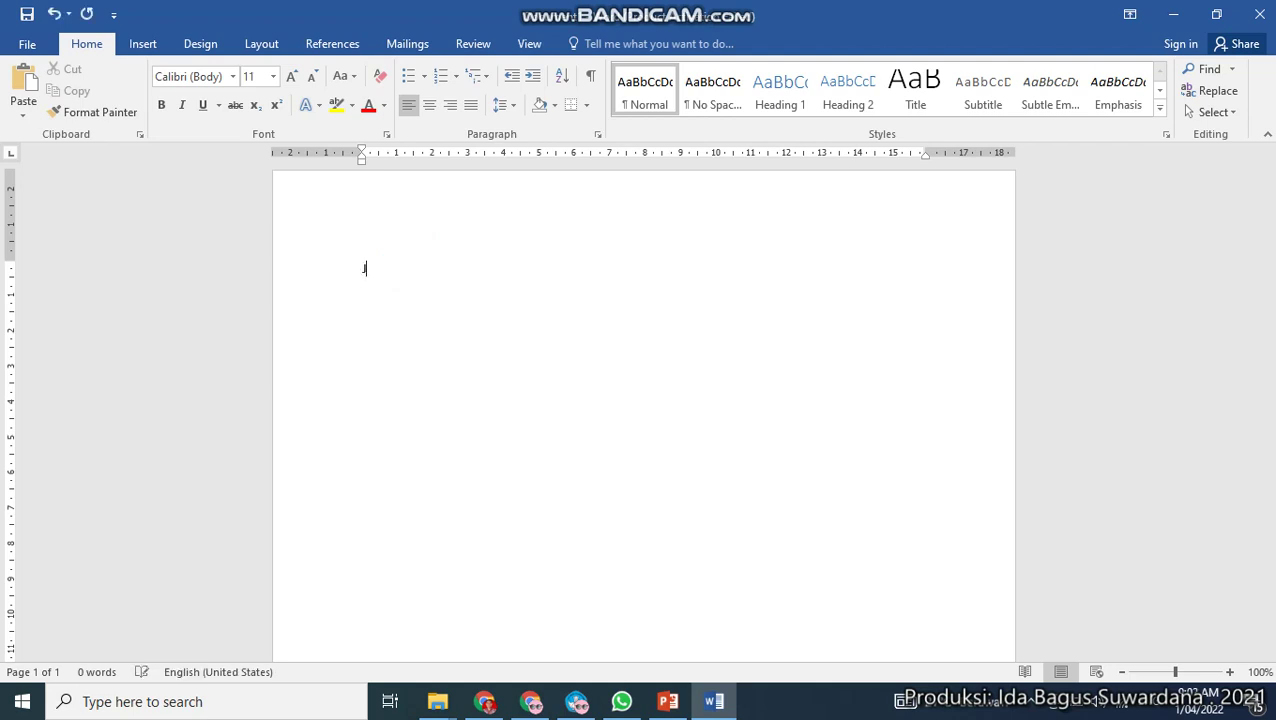
pyautogui.write('JAS')
pyautogui.press('BackSpace')
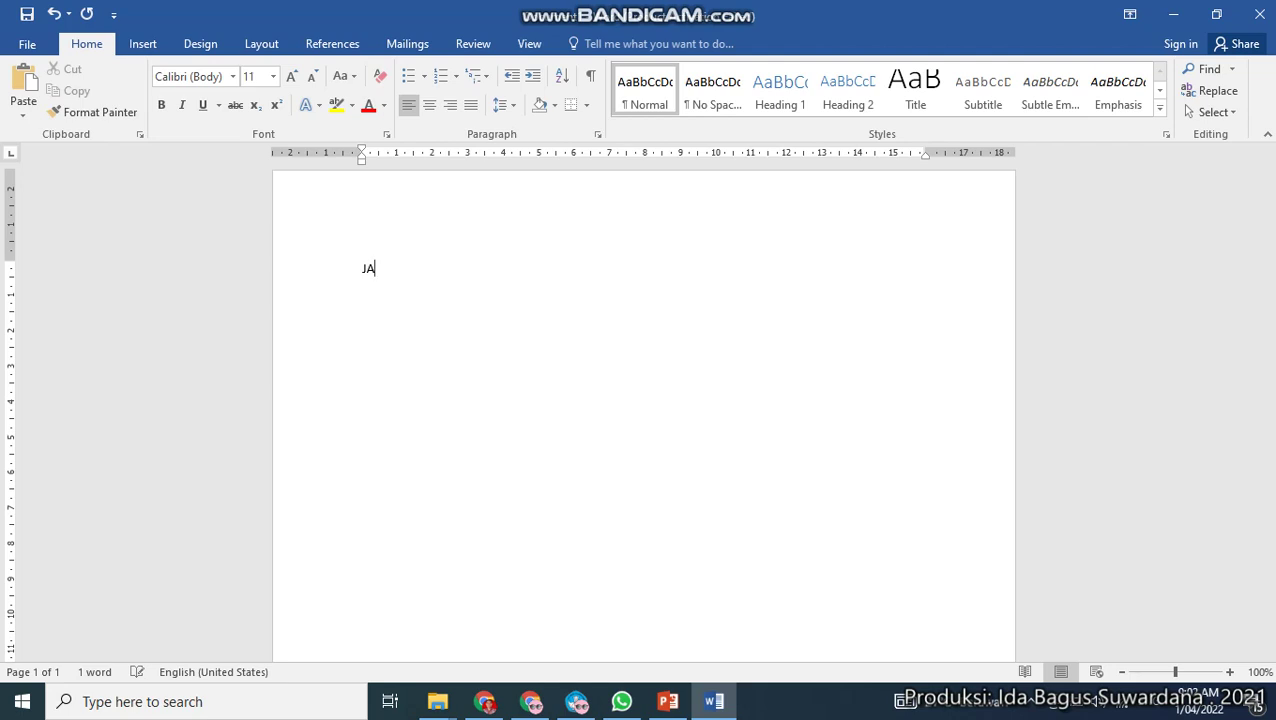
pyautogui.write('DWAL ')
pyautogui.write('KEGIATAN')
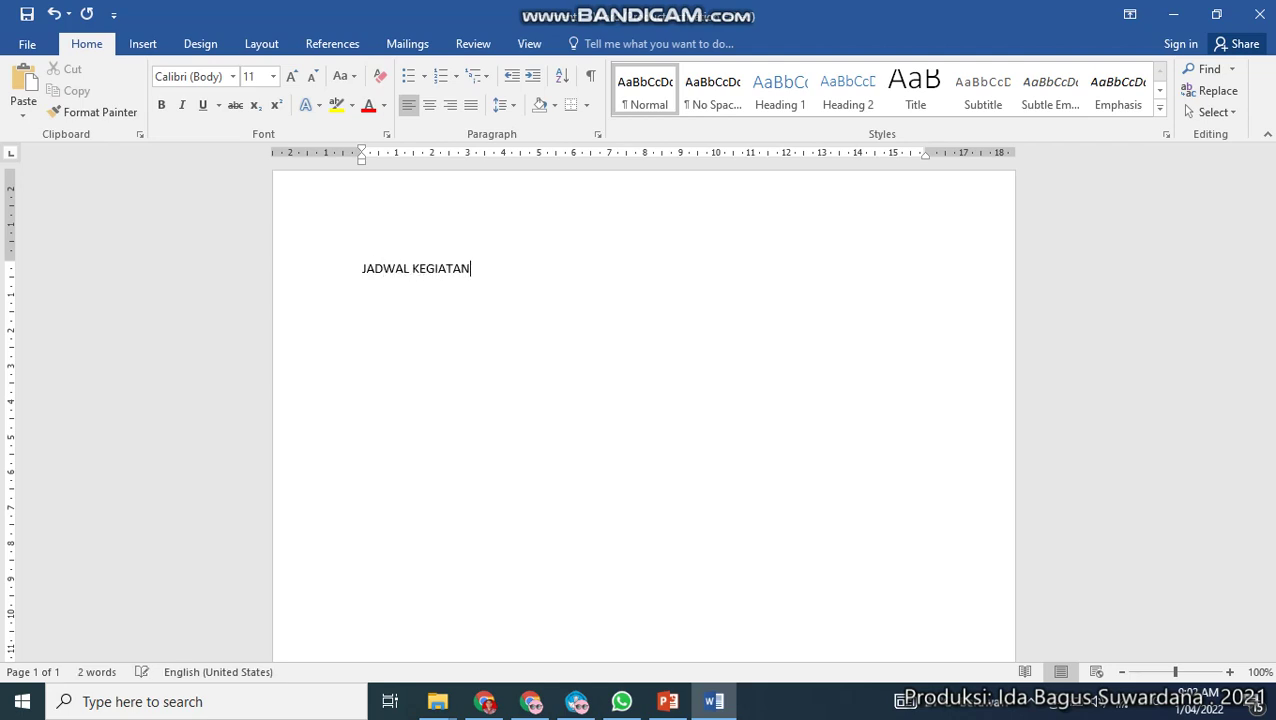
pyautogui.write(' HATRI')
pyautogui.press('BackSpace')
pyautogui.press('BackSpace')
pyautogui.press('BackSpace')
pyautogui.write('RIAN')
# - Apply Center alignment to the JADWAL KEGIATAN HARIAN title line
pyautogui.click(363, 268)
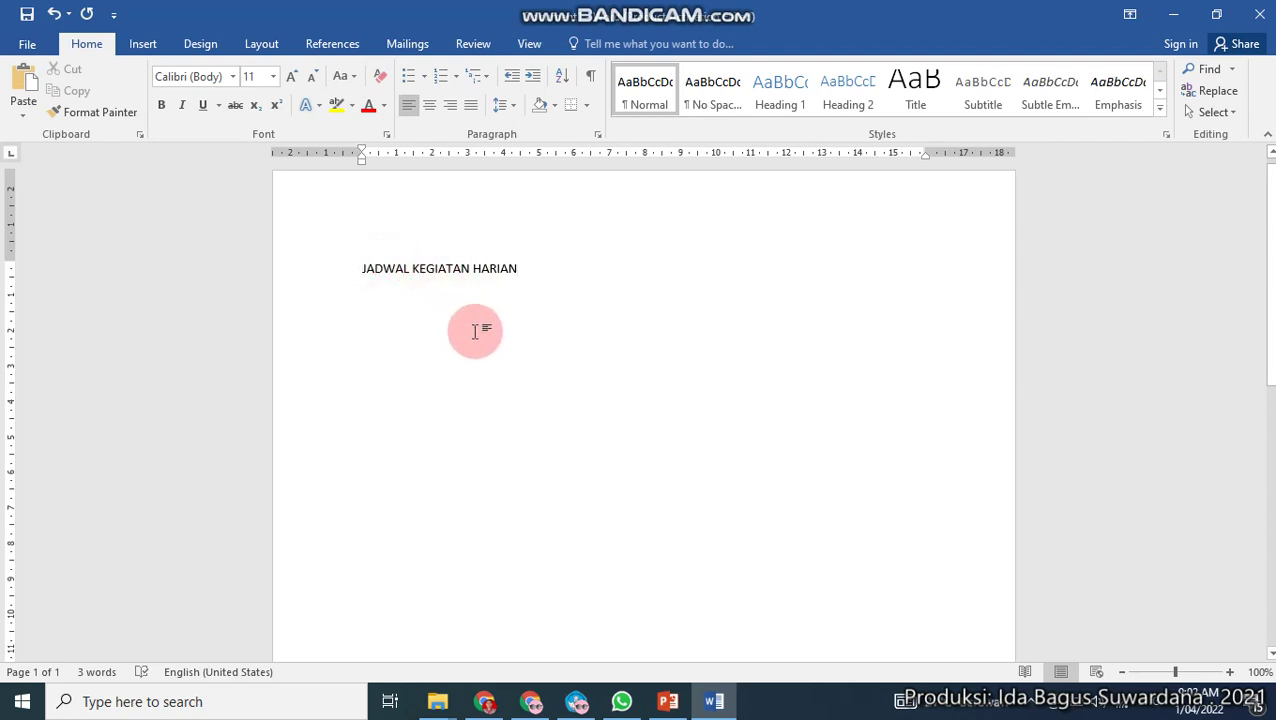
pyautogui.click(433, 109)
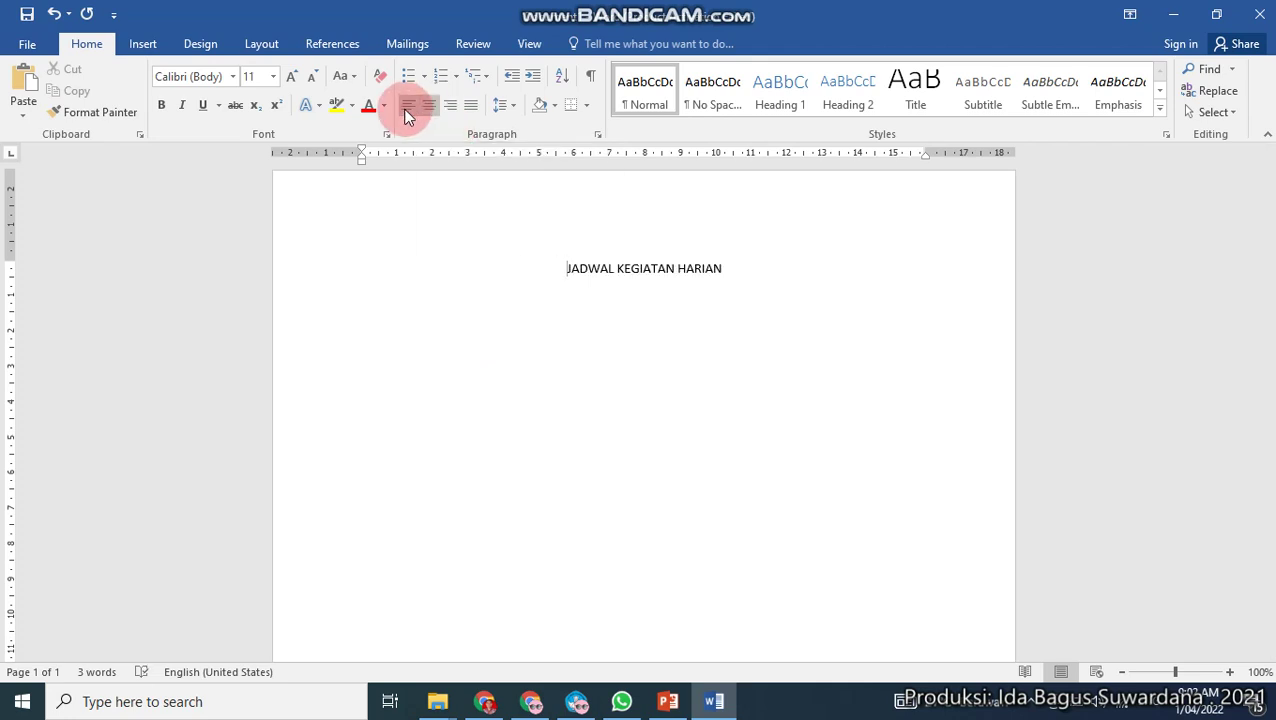
pyautogui.click(410, 108)
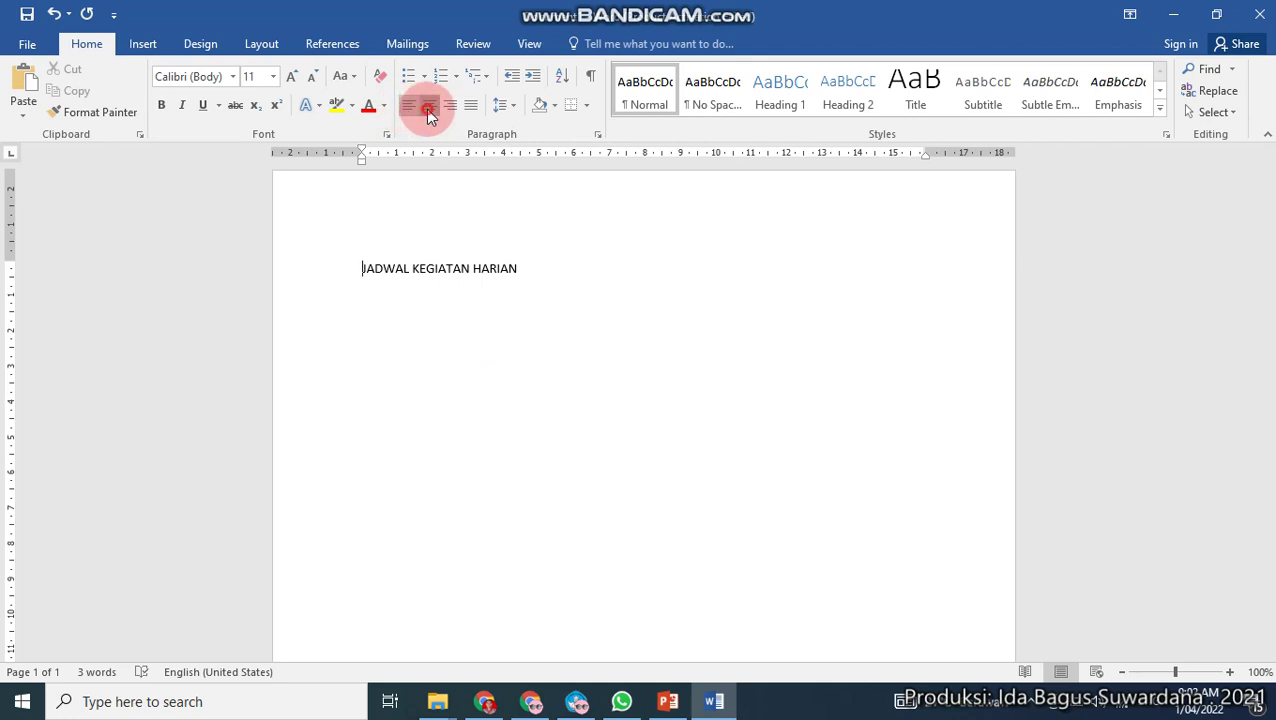
pyautogui.click(426, 109)
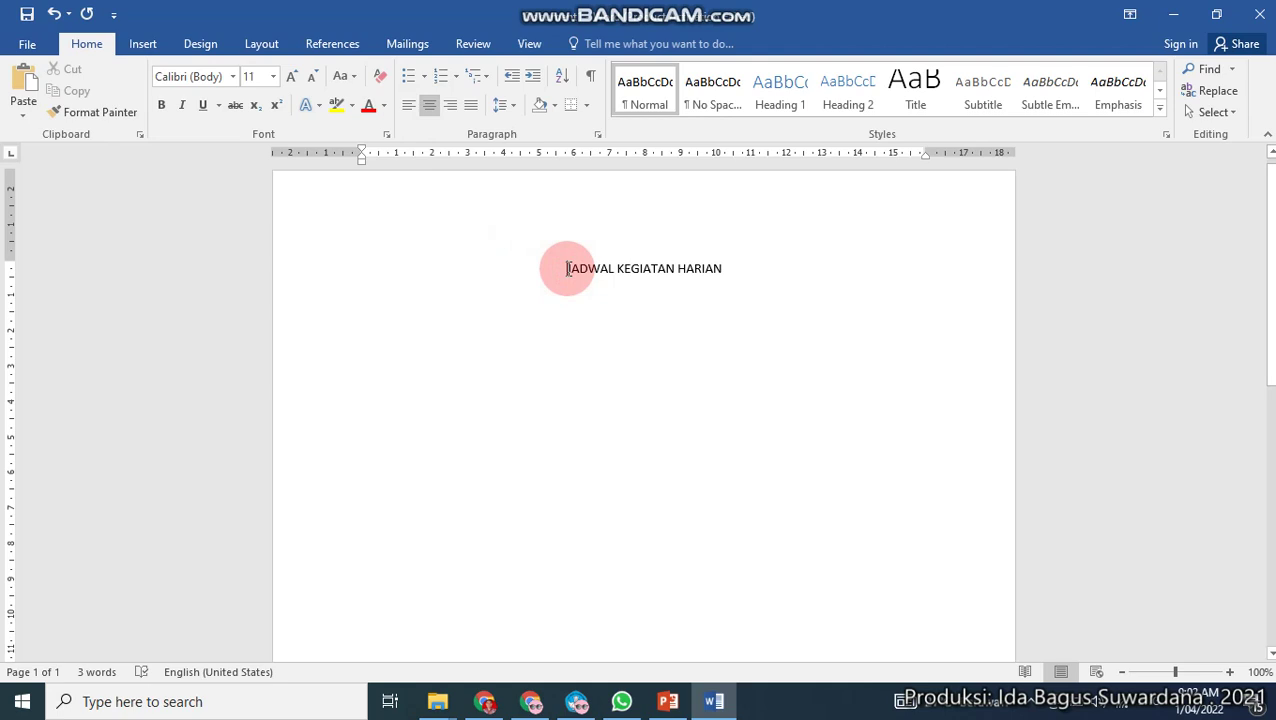
pyautogui.moveTo(567, 270); pyautogui.dragTo(715, 273)
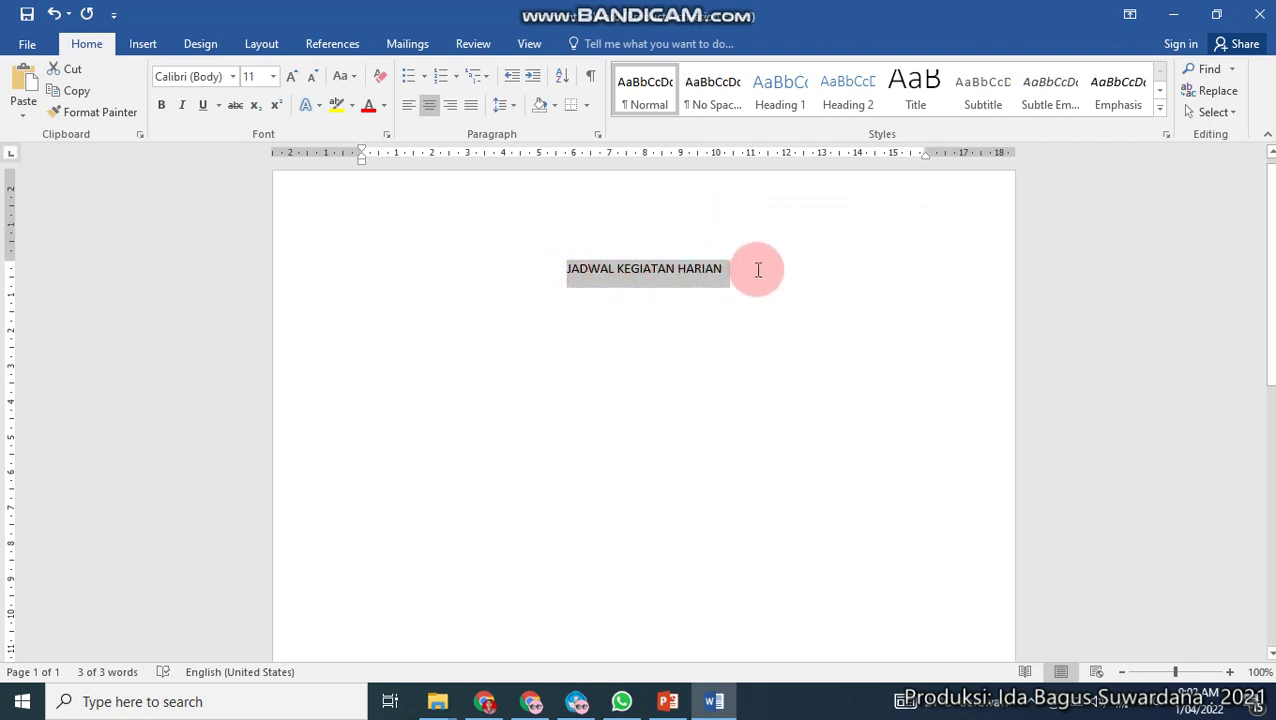
pyautogui.click(758, 277)
pyautogui.click(564, 268)
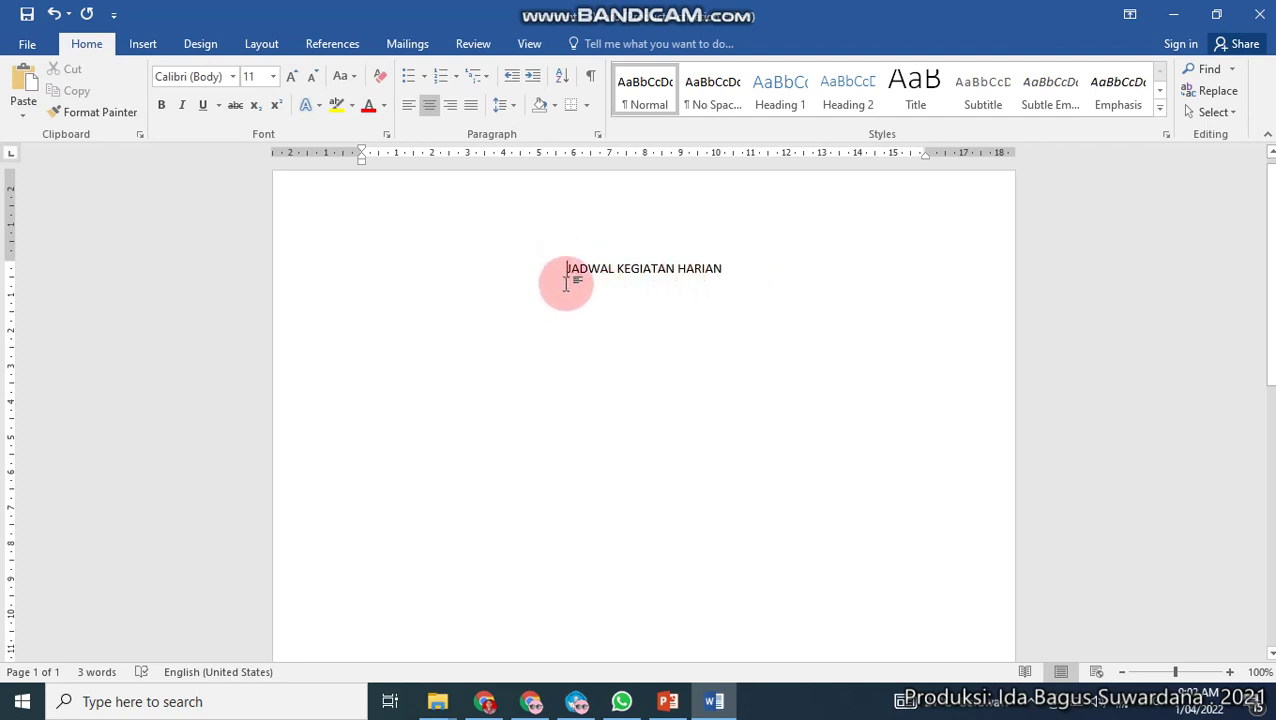
pyautogui.click(567, 269)
# - Set the title JADWAL KEGIATAN HARIAN to font size 14
pyautogui.moveTo(567, 269); pyautogui.dragTo(765, 280)
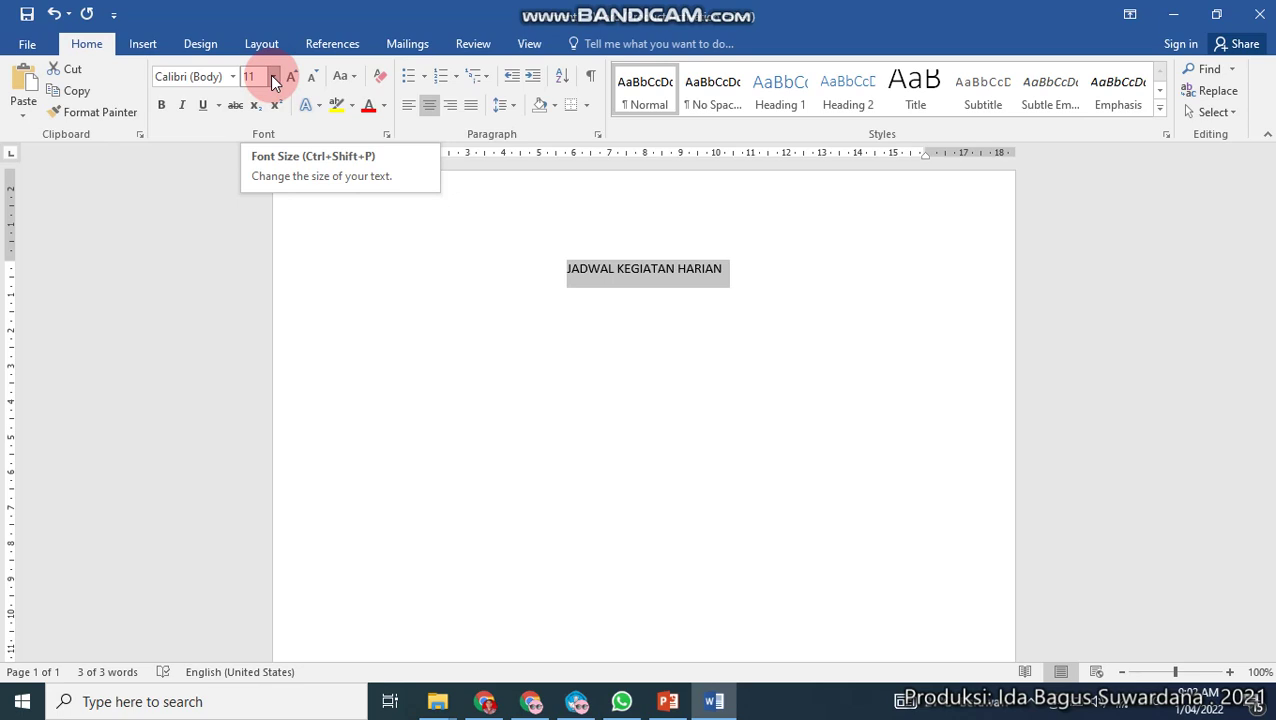
pyautogui.click(273, 78)
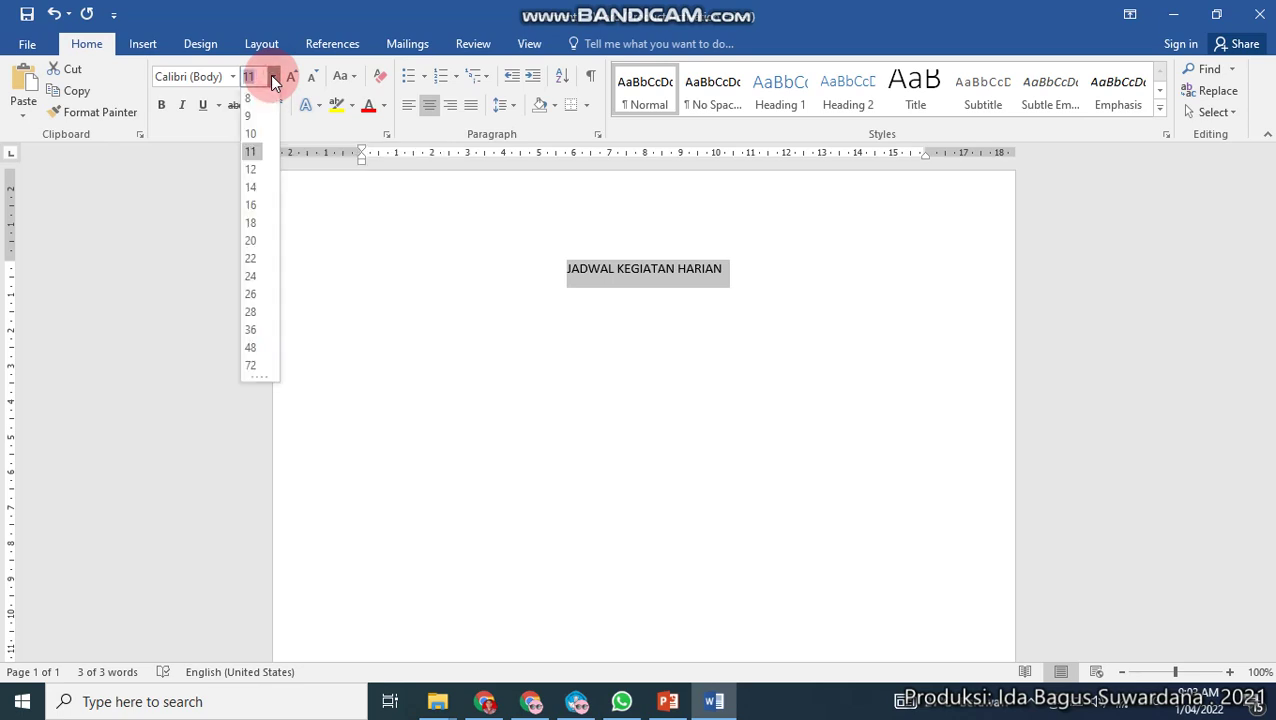
pyautogui.click(253, 187)
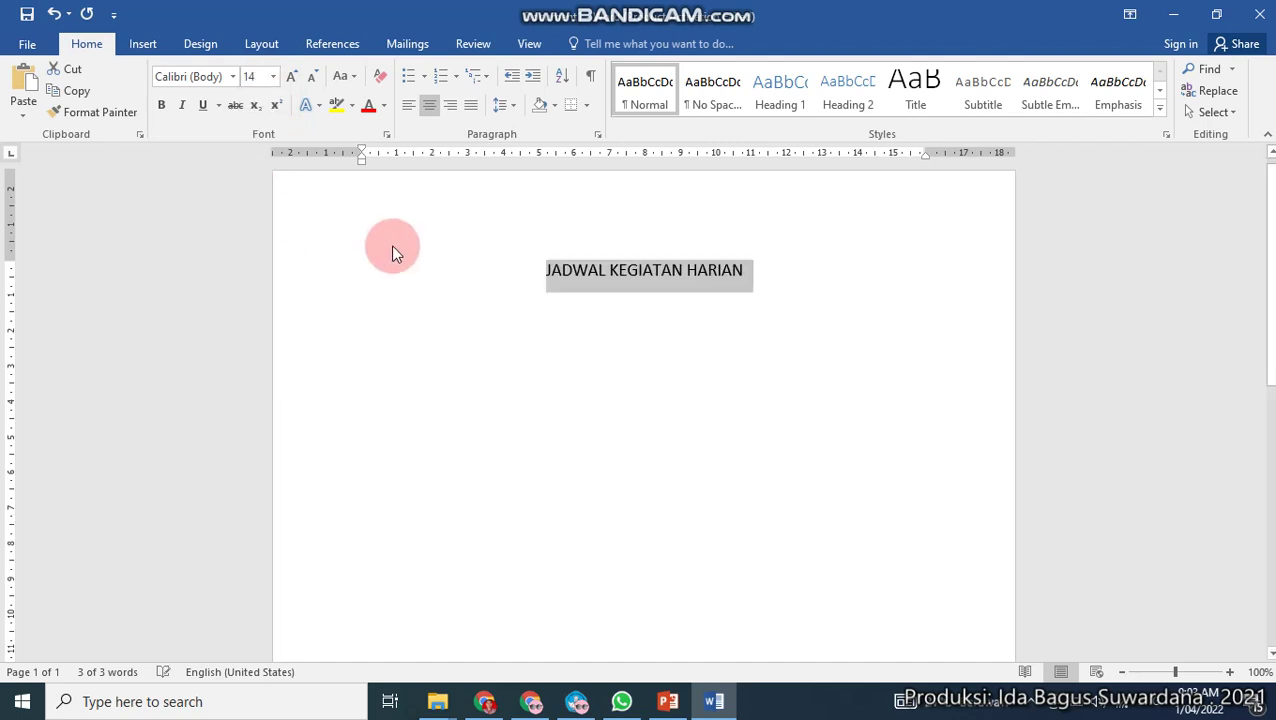
# - Start a new empty line directly after HARIAN
pyautogui.click(587, 294)
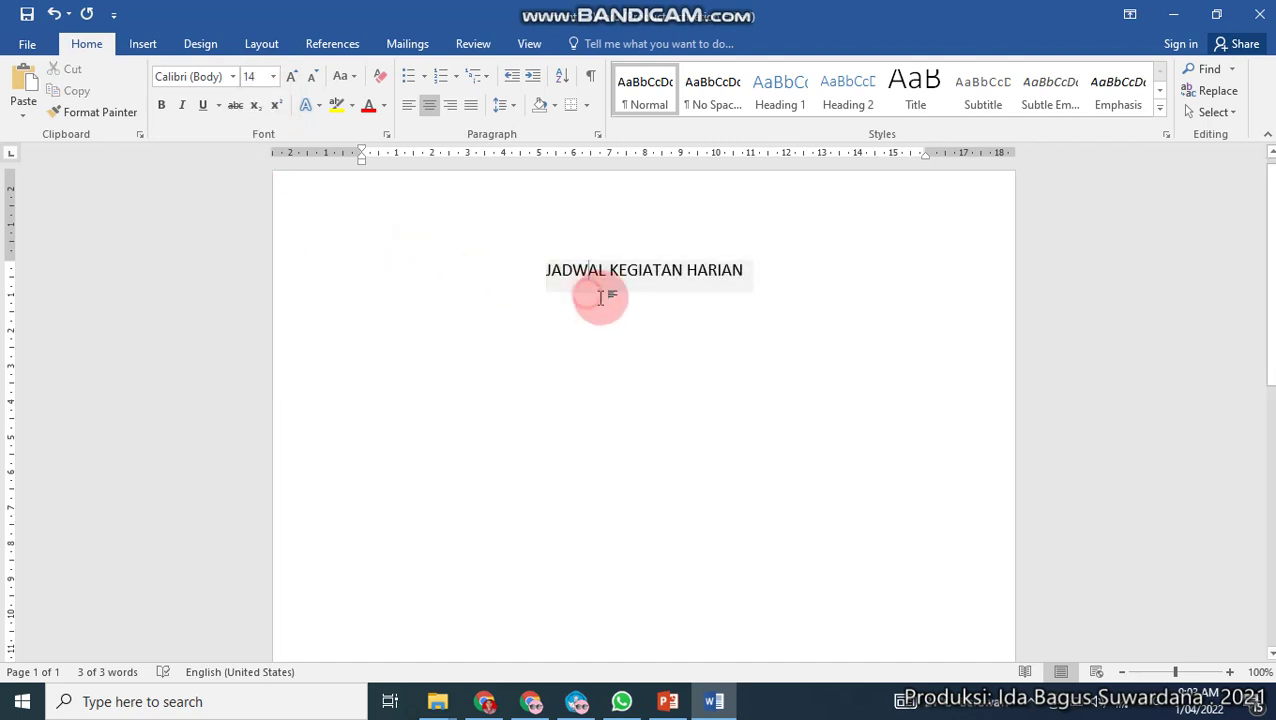
pyautogui.click(754, 267)
pyautogui.click(545, 270)
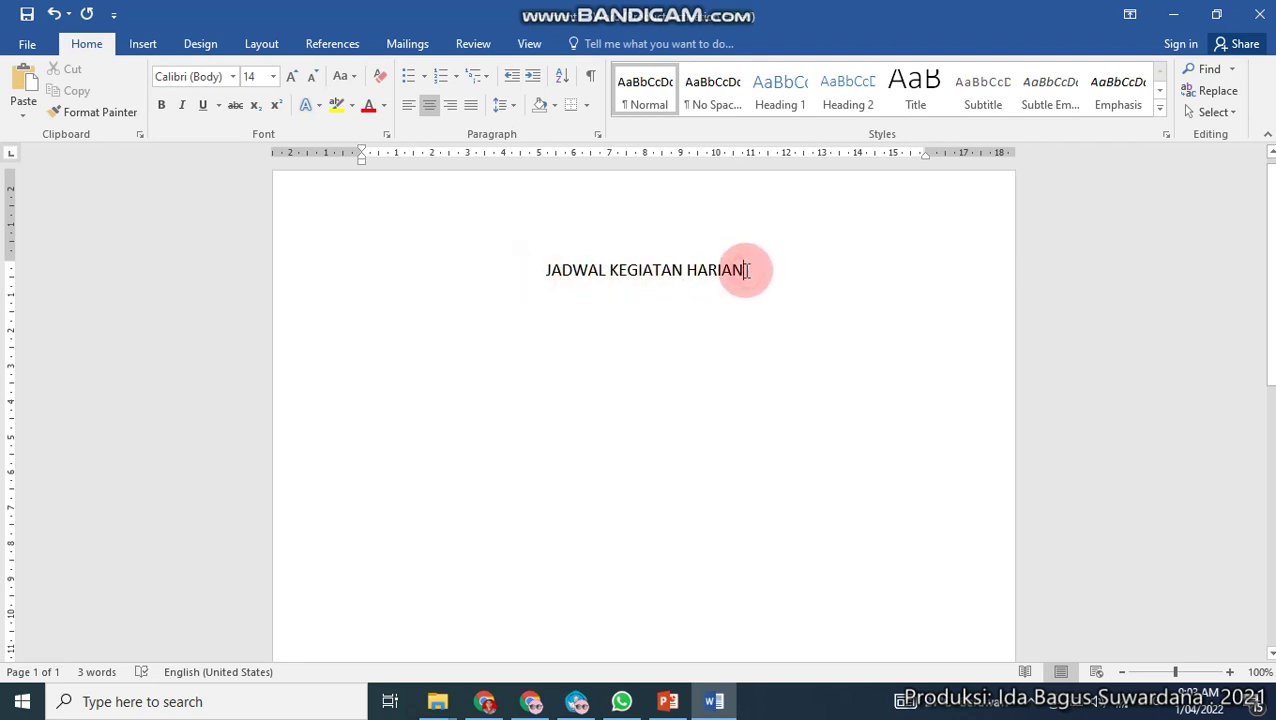
pyautogui.click(855, 261)
pyautogui.press('Return')
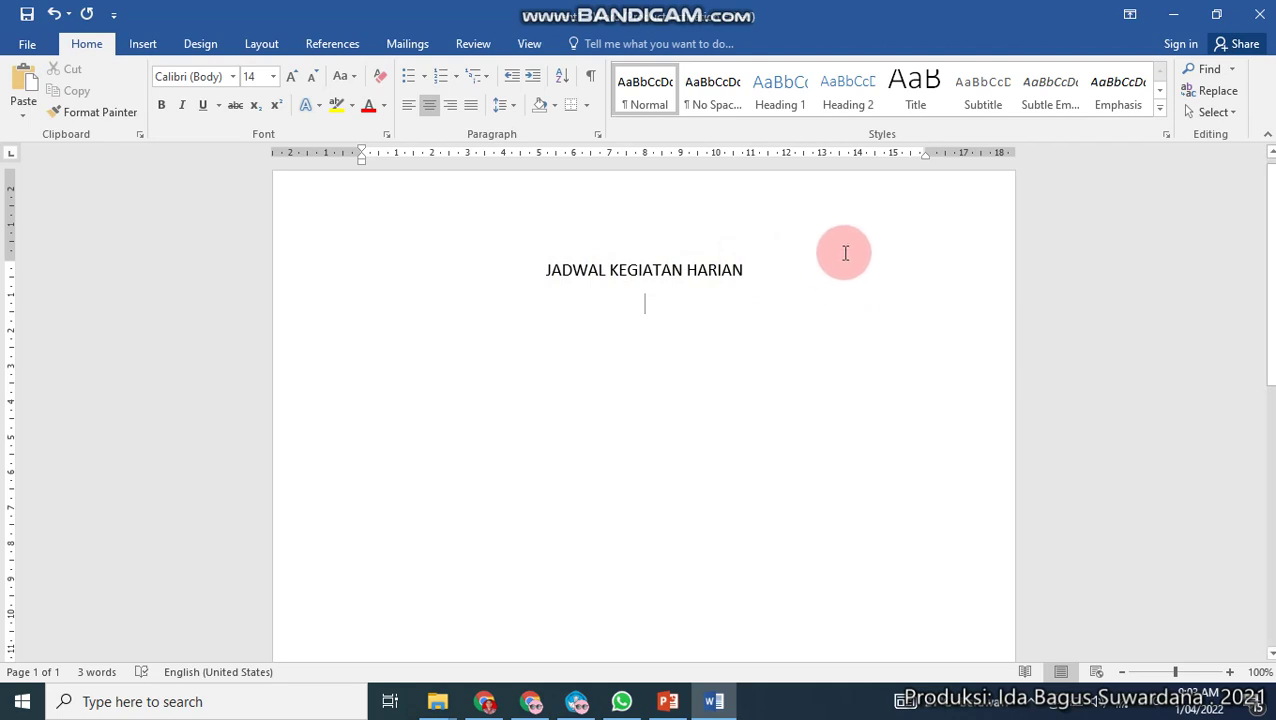
# - Insert a table of 6 columns by 4 rows below the title
pyautogui.click(139, 46)
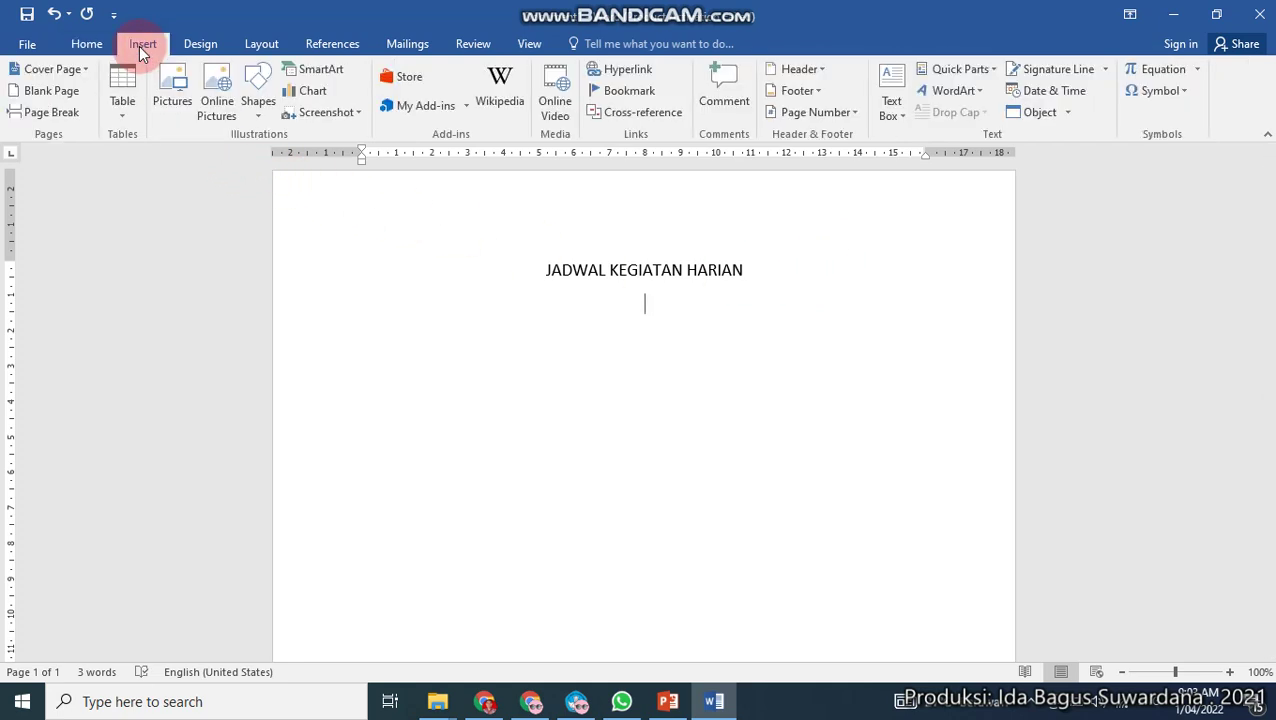
pyautogui.click(124, 94)
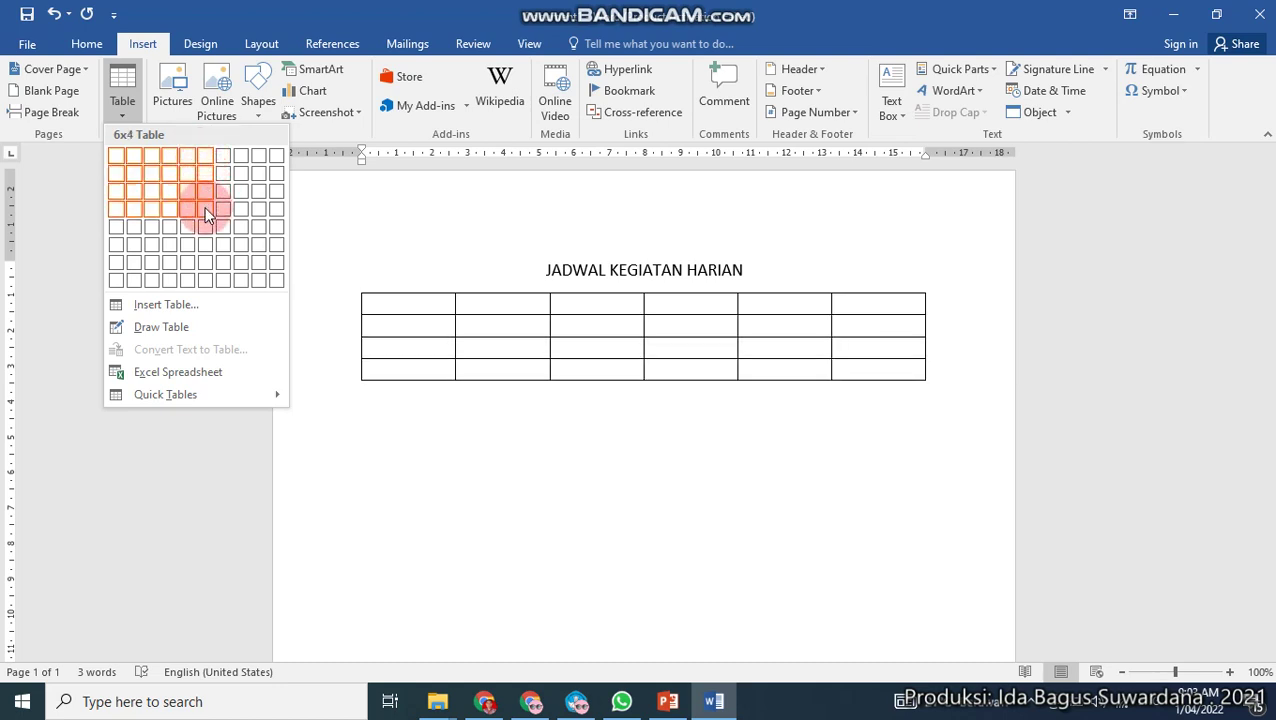
pyautogui.click(205, 215)
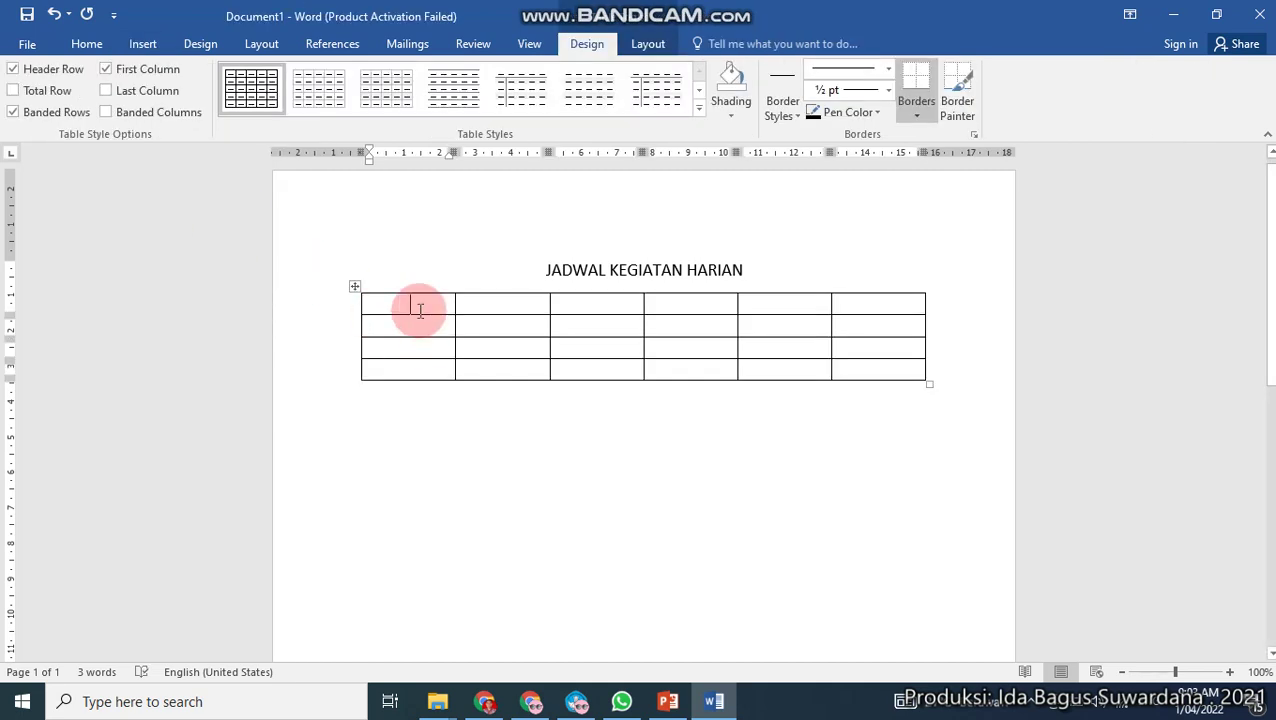
# - Enter the headers JAM, SENIN and SELASA in the first three header cells
pyautogui.write('JAM')
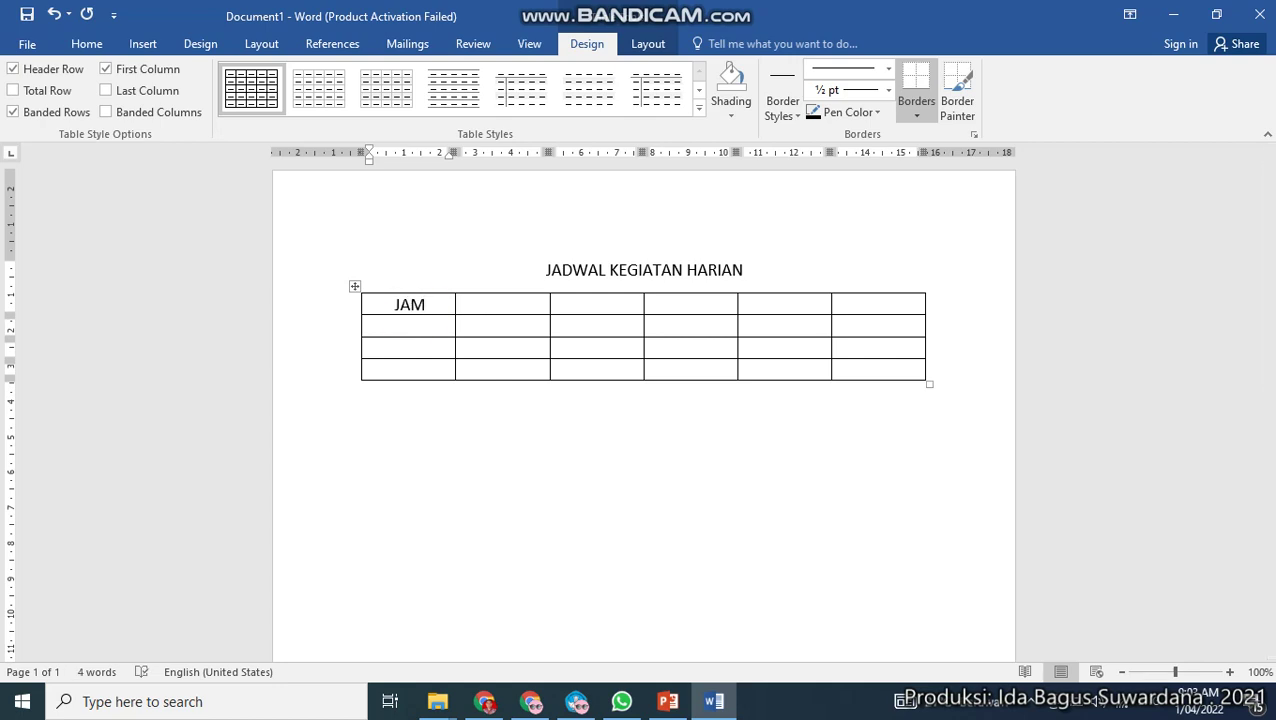
pyautogui.click(515, 302)
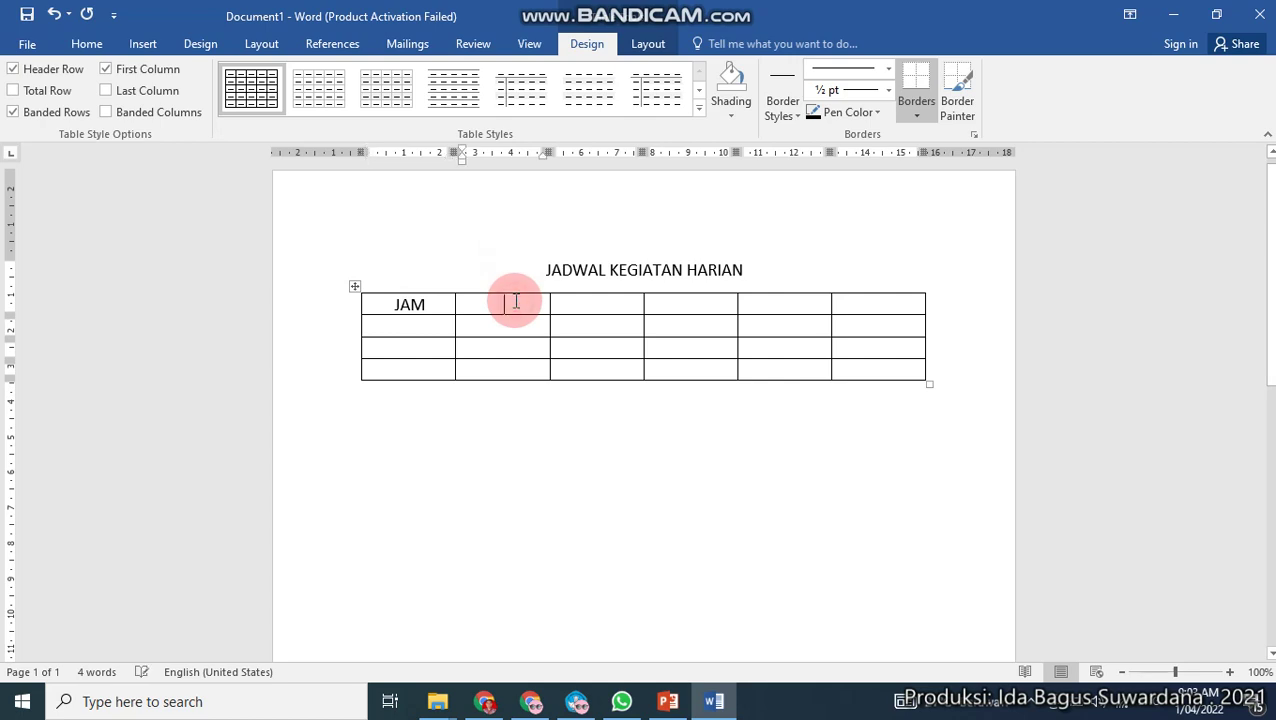
pyautogui.write('SENIN')
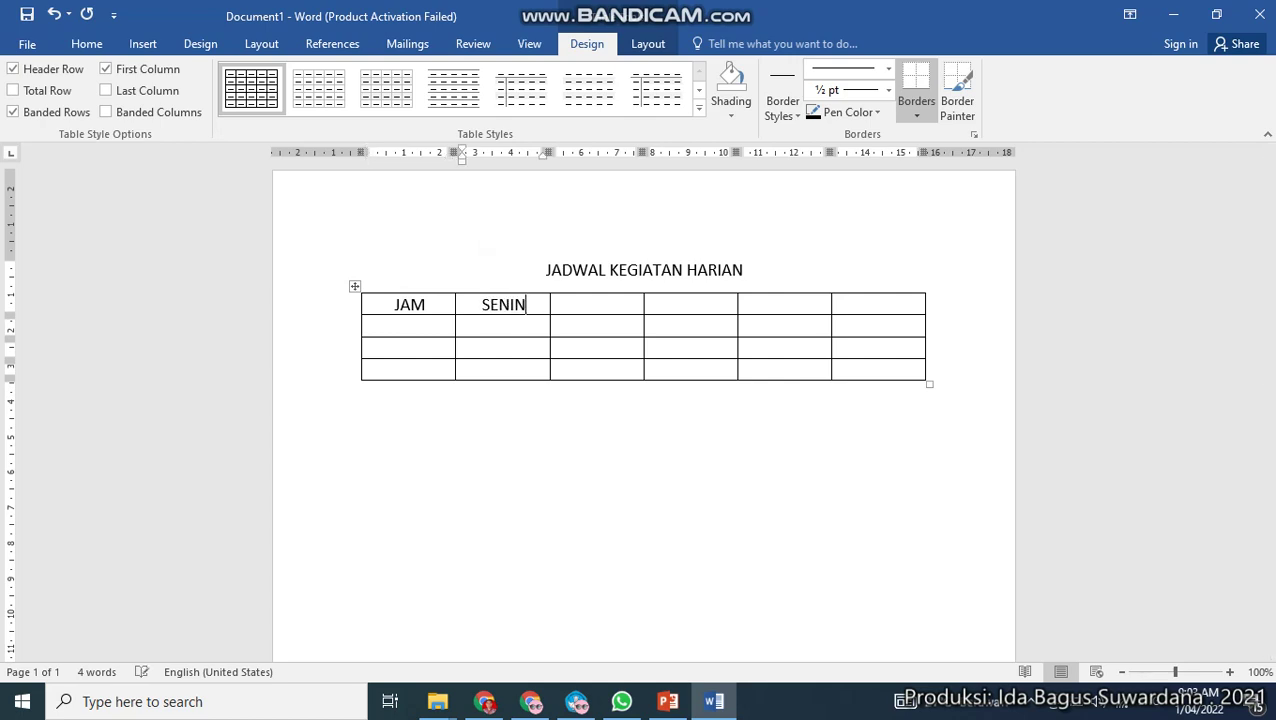
pyautogui.click(600, 303)
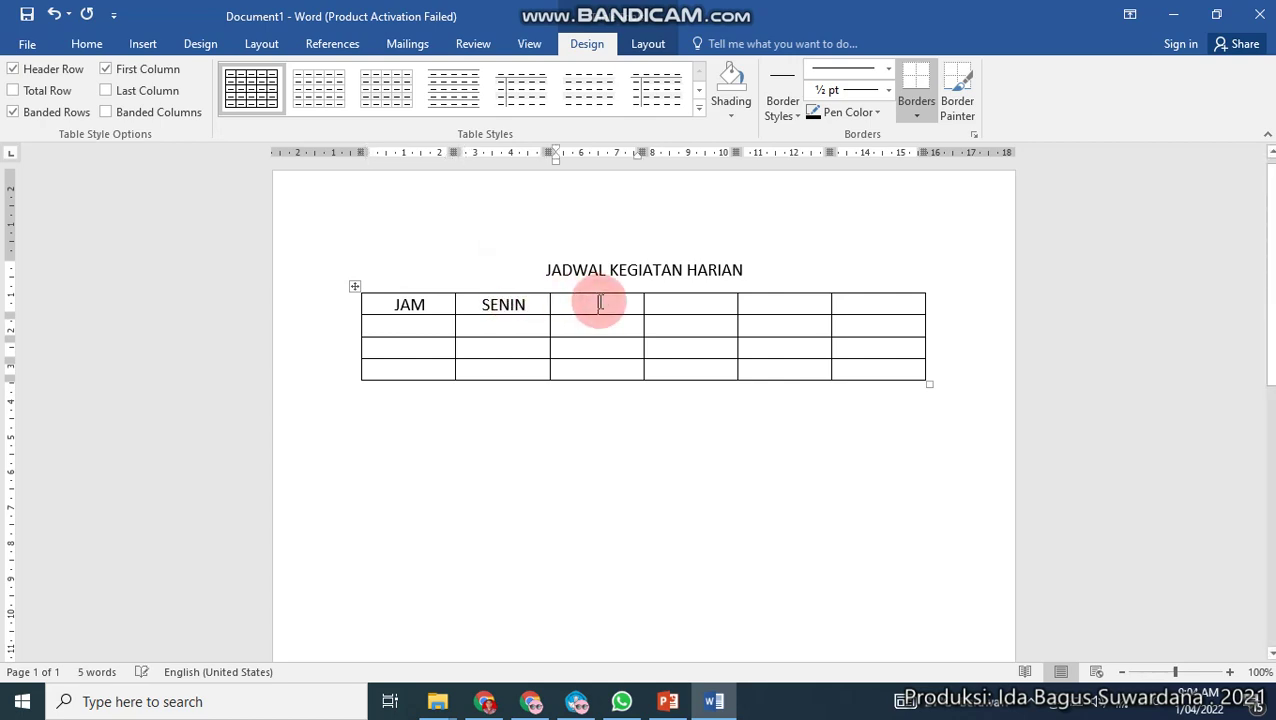
pyautogui.write('SELASA')
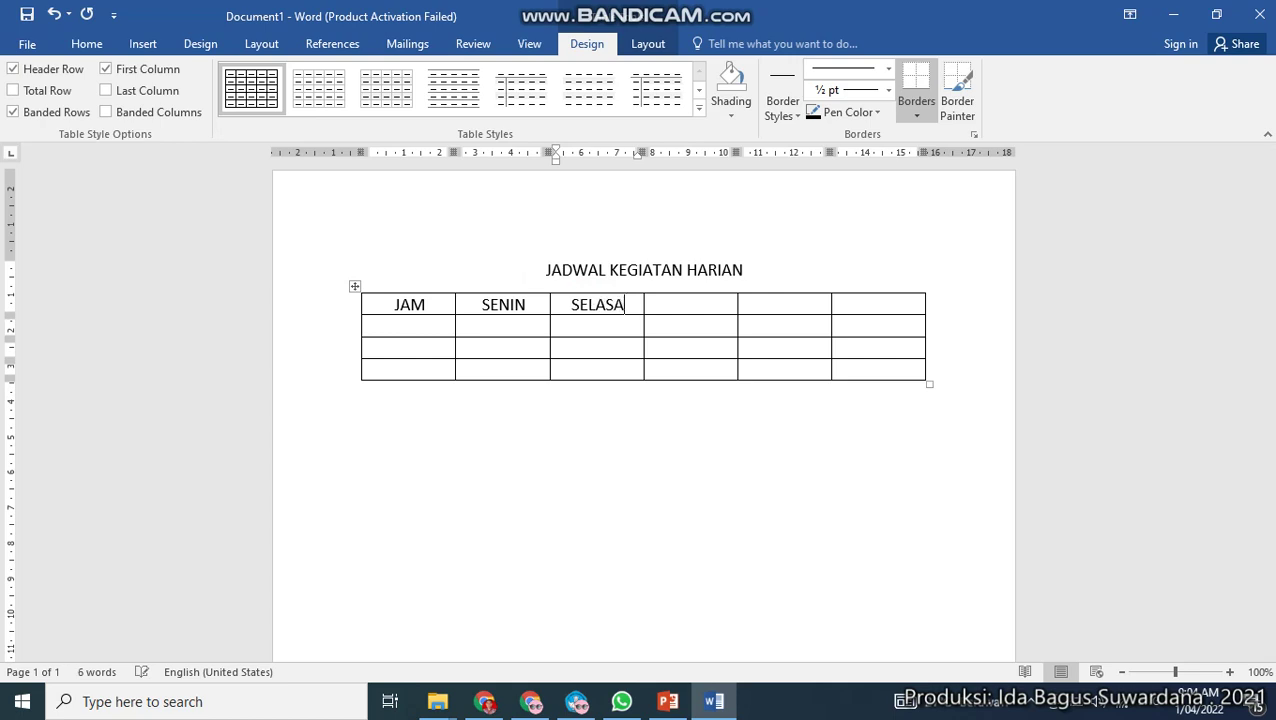
# - Fill the remaining header cells with RABU, KAMIS and JUMAT
pyautogui.click(683, 302)
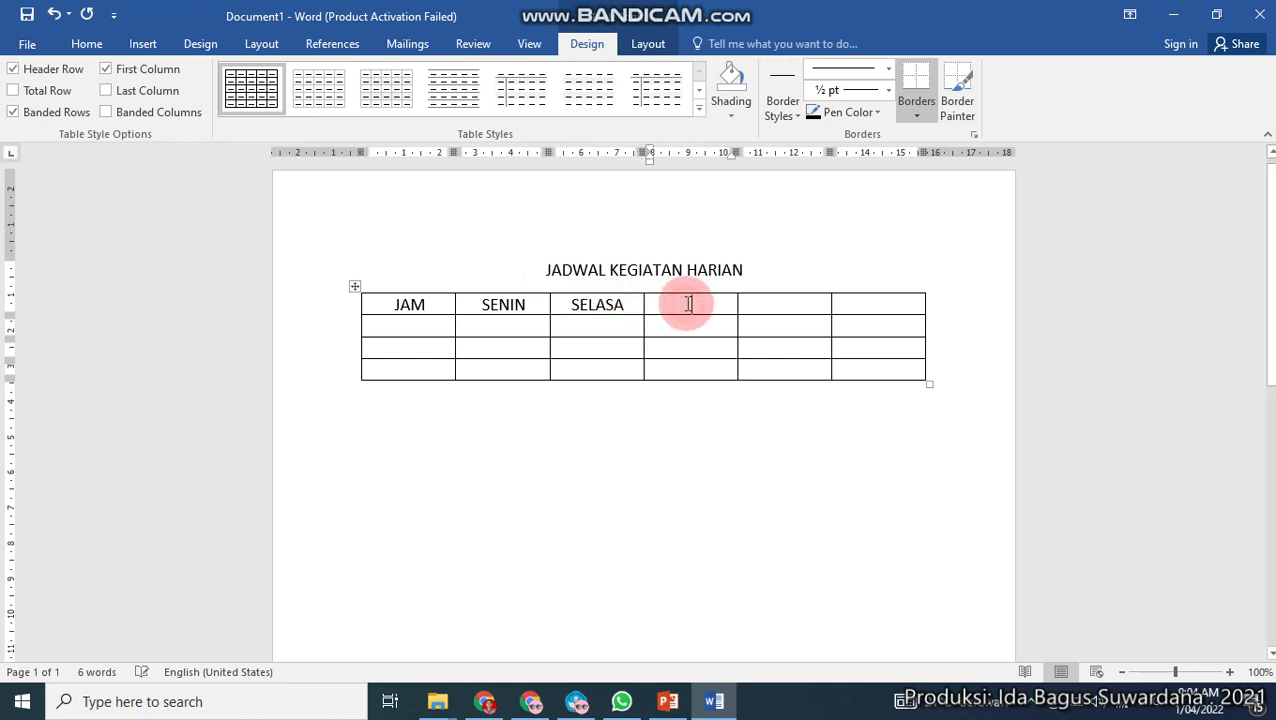
pyautogui.write('RABU')
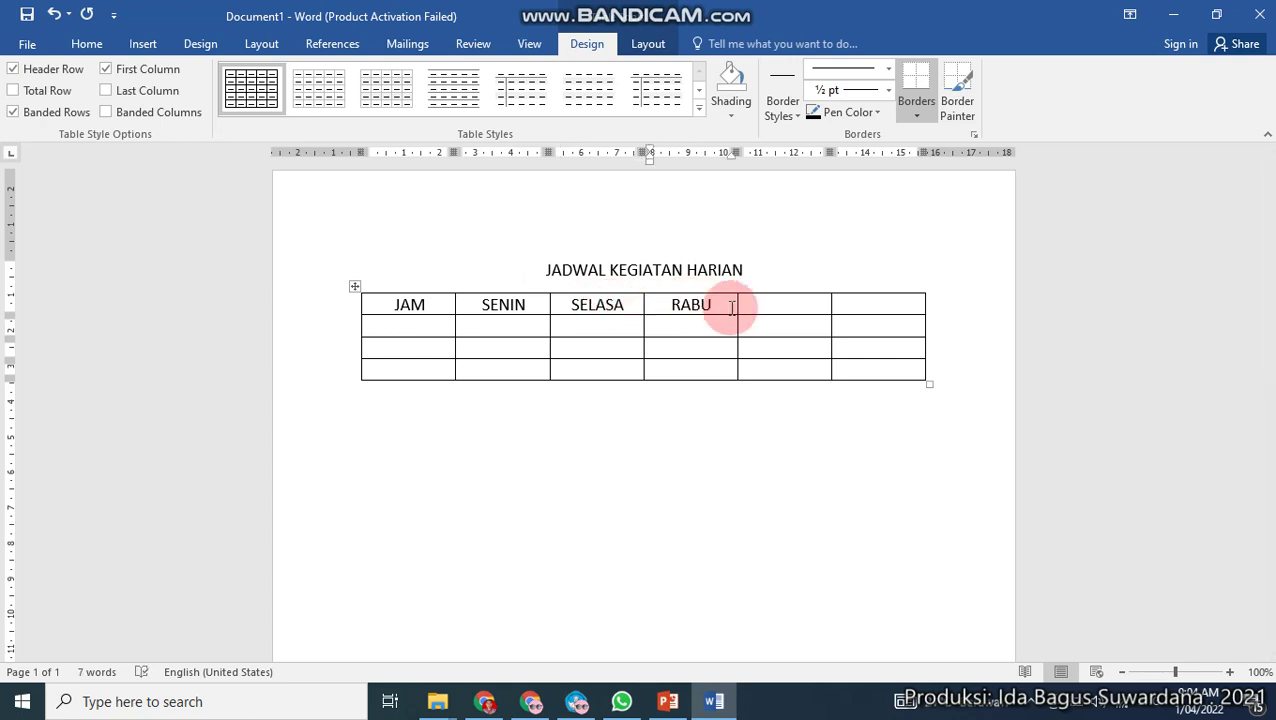
pyautogui.click(777, 307)
pyautogui.write('KAMI')
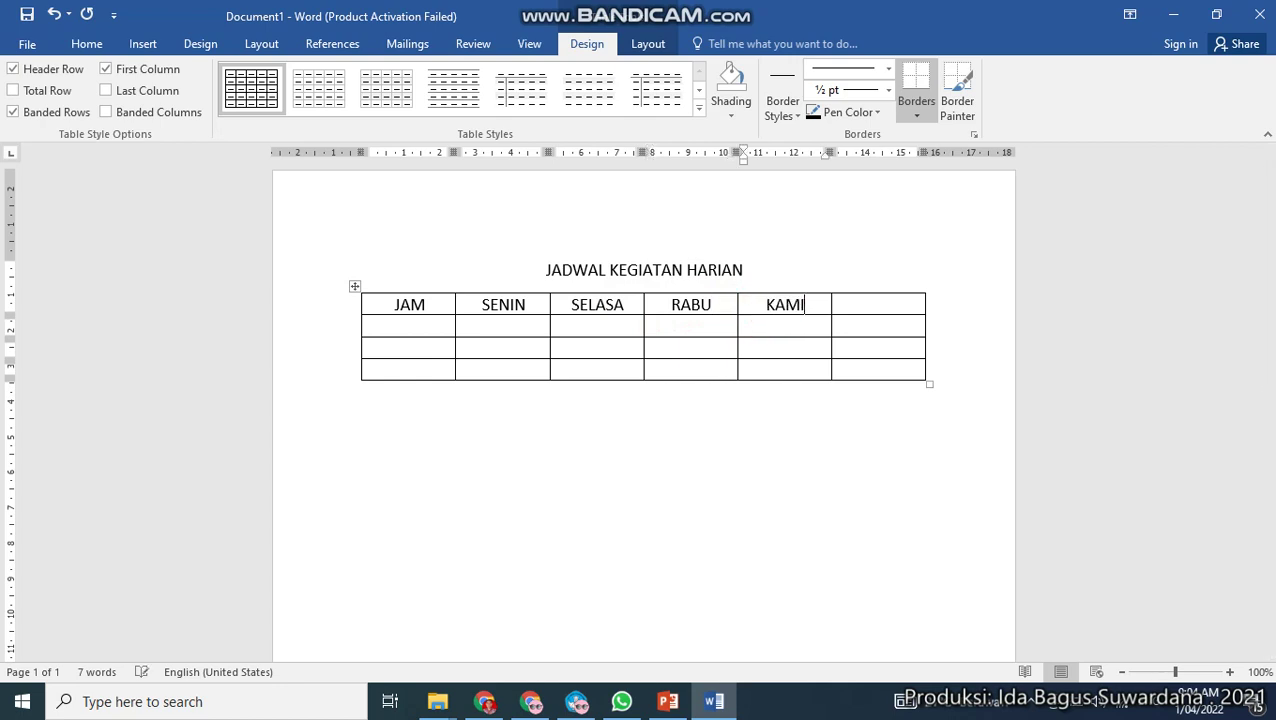
pyautogui.write('S')
pyautogui.click(887, 301)
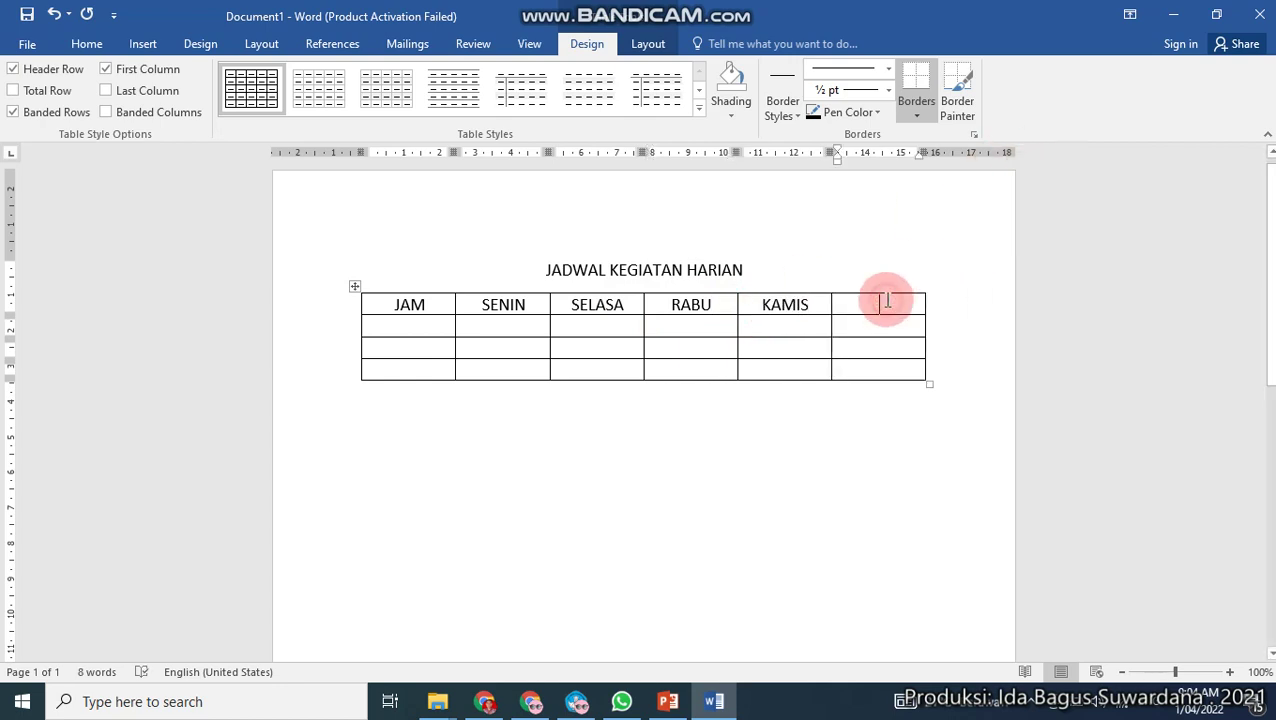
pyautogui.write('JUMAT')
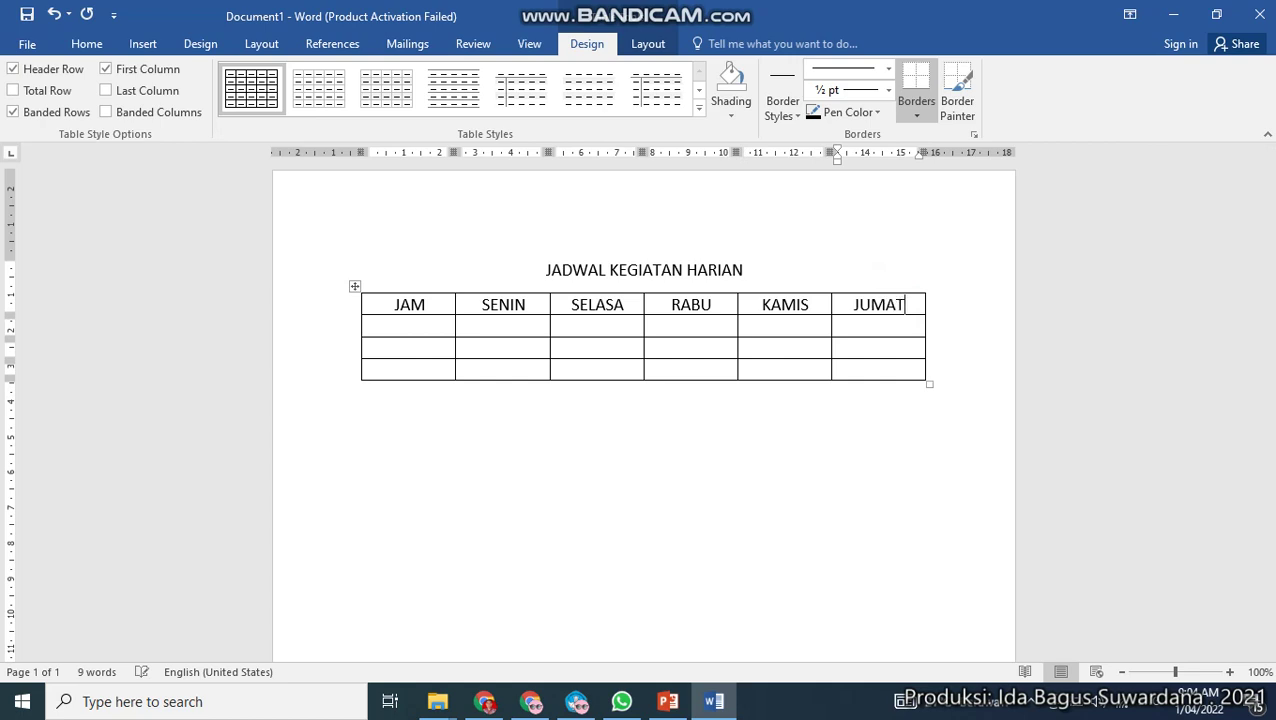
pyautogui.click(861, 311)
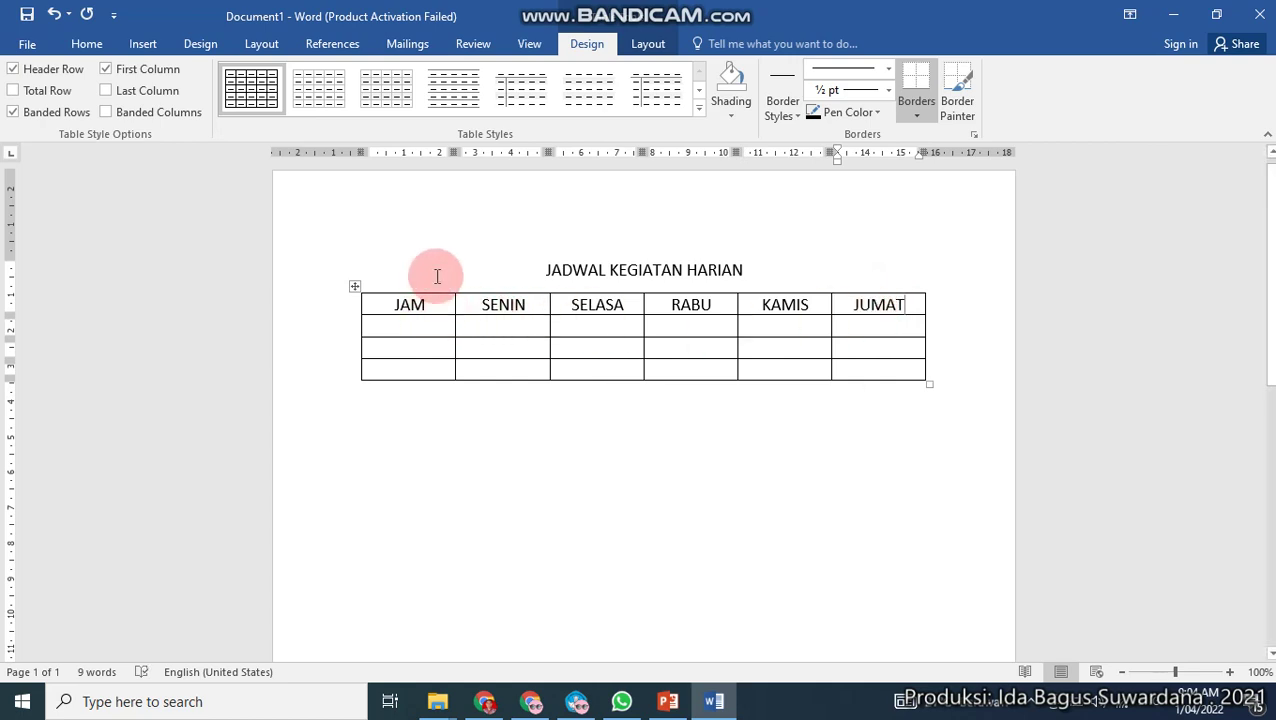
pyautogui.click(410, 328)
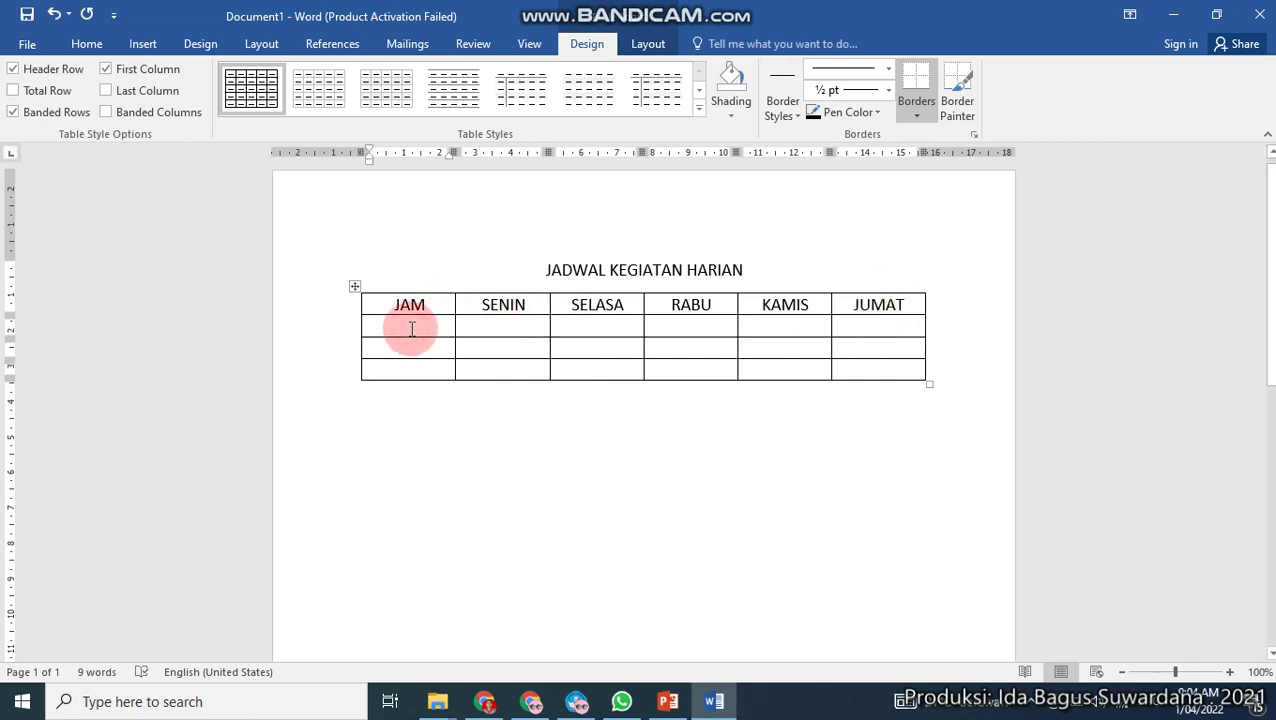
# - Fill row two with 08.00, PIKET, BELANJA, PIKET, MENCUCI and OLAH RAGA
pyautogui.write('08')
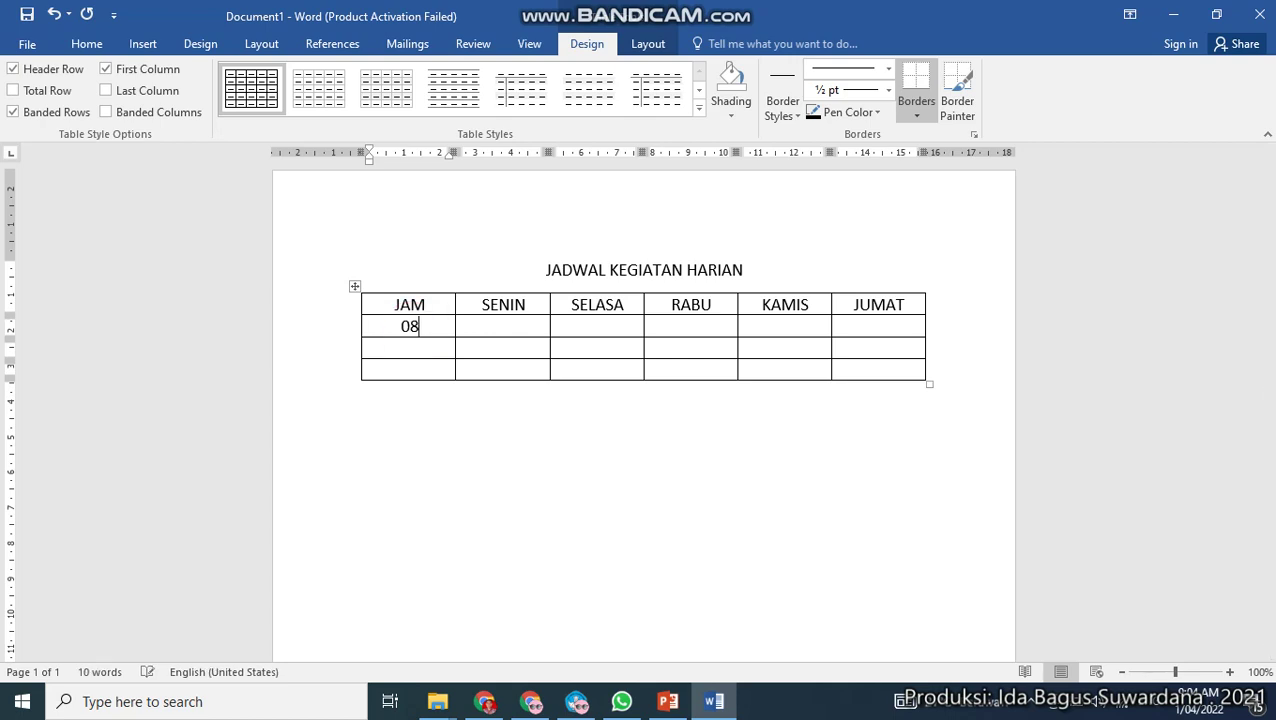
pyautogui.write('.00')
pyautogui.press('Tab')
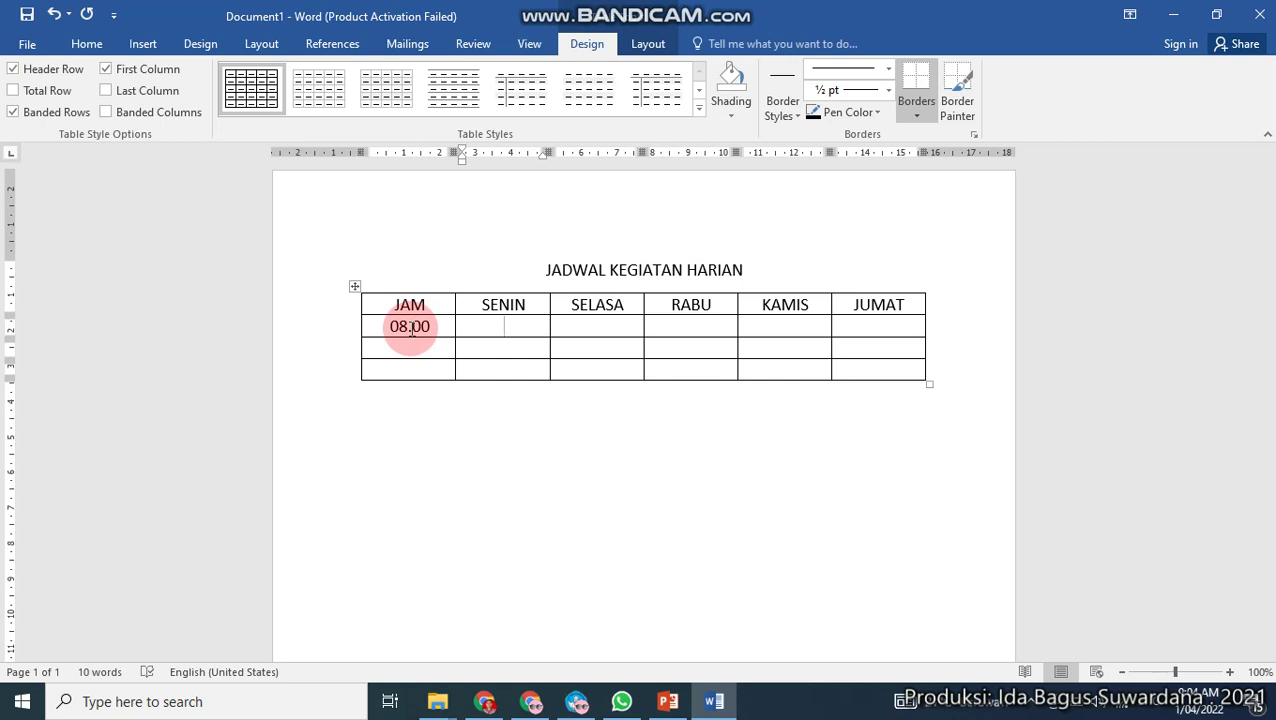
pyautogui.write('PIKET')
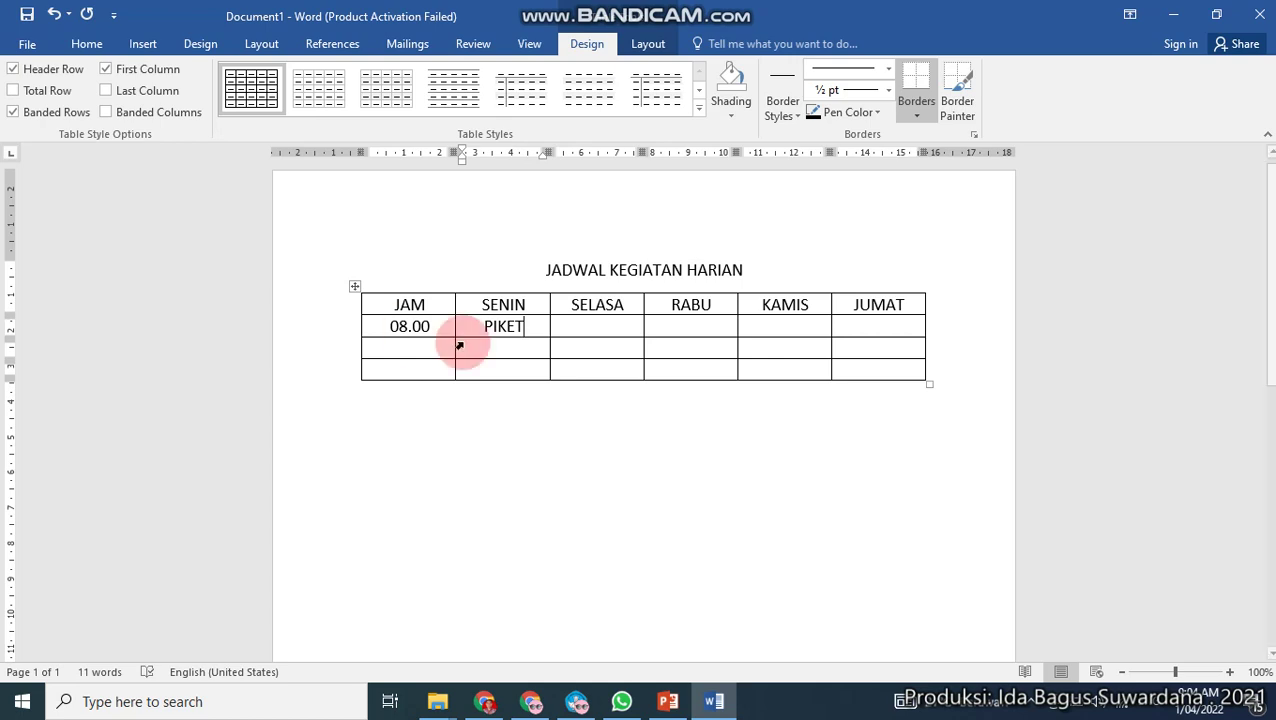
pyautogui.click(585, 325)
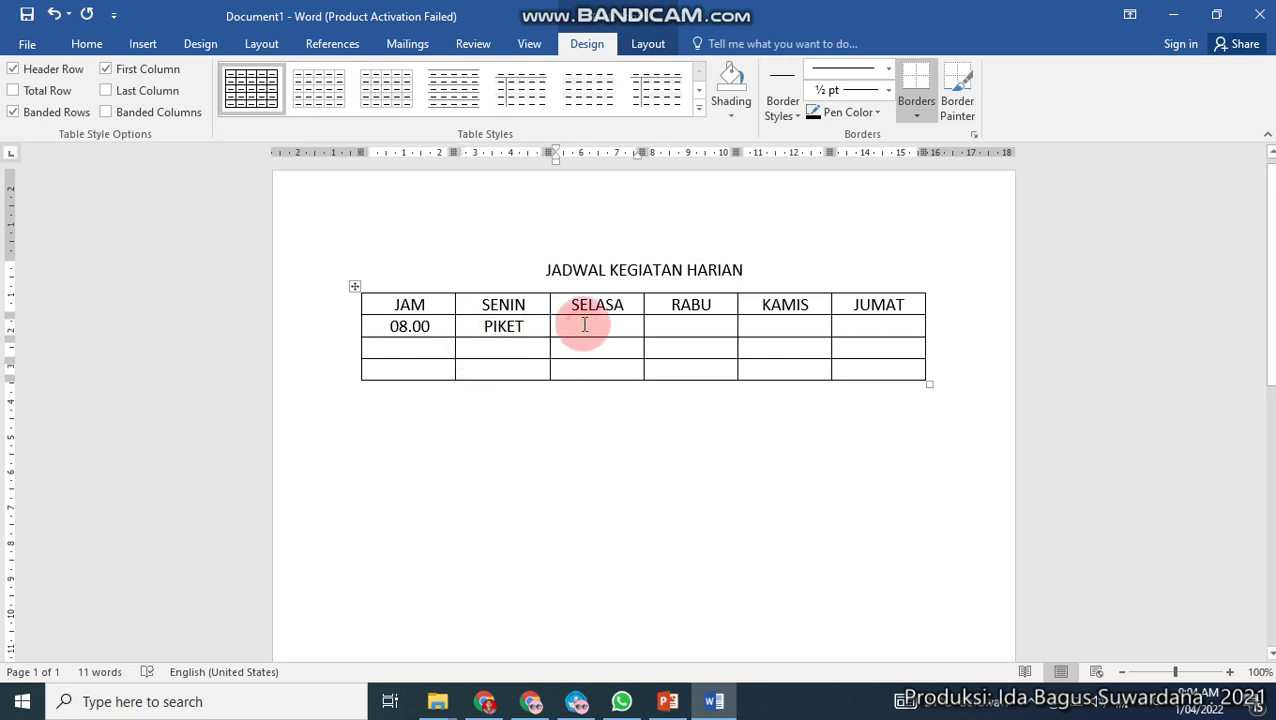
pyautogui.write('BELANJA')
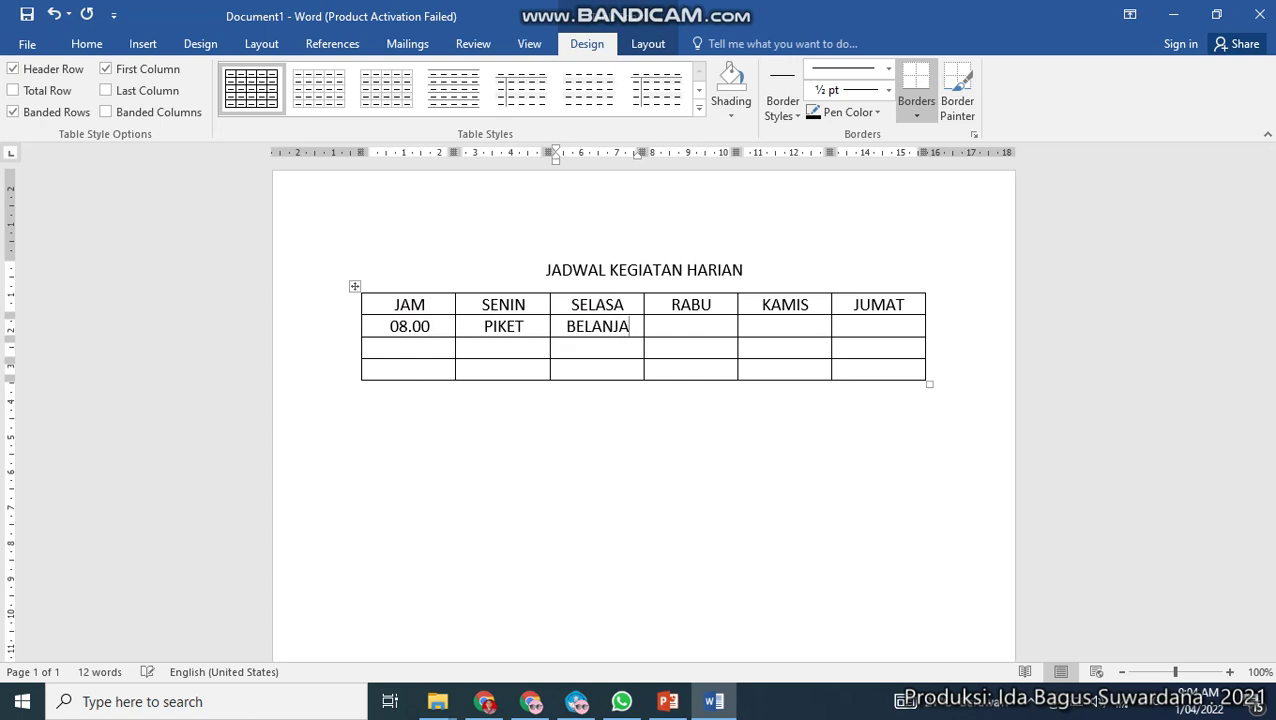
pyautogui.click(687, 325)
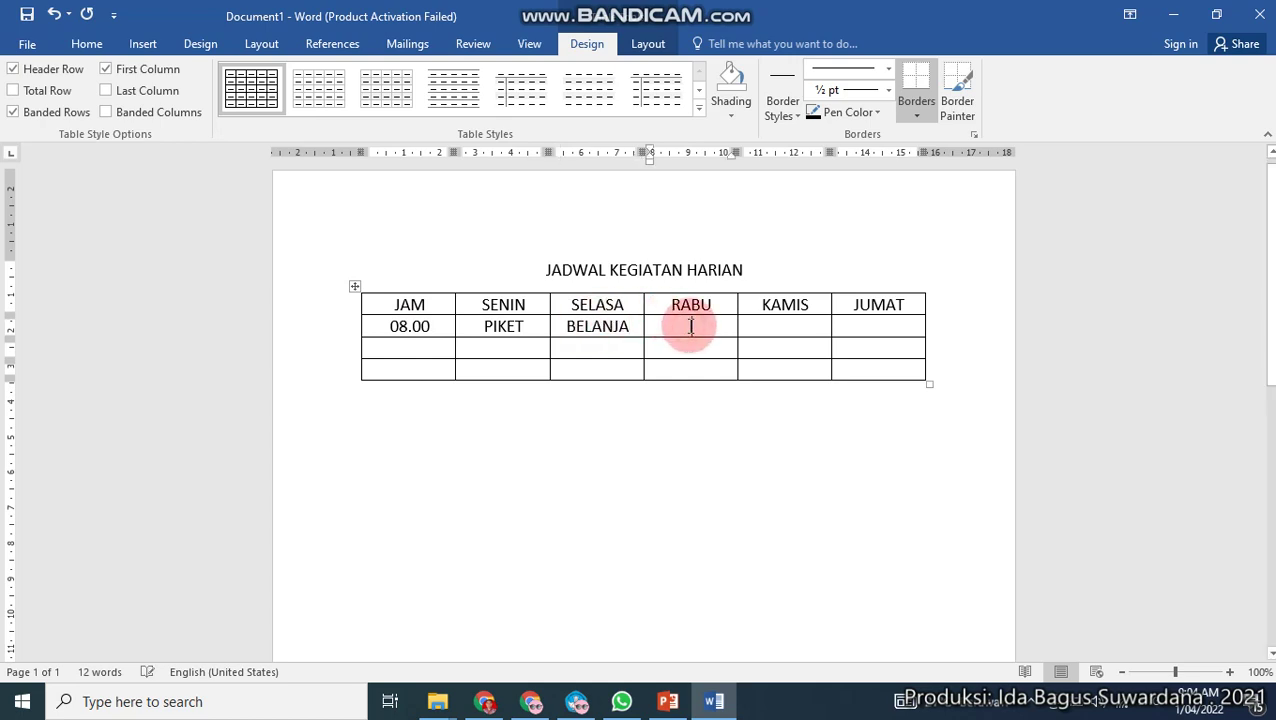
pyautogui.write('PIKET')
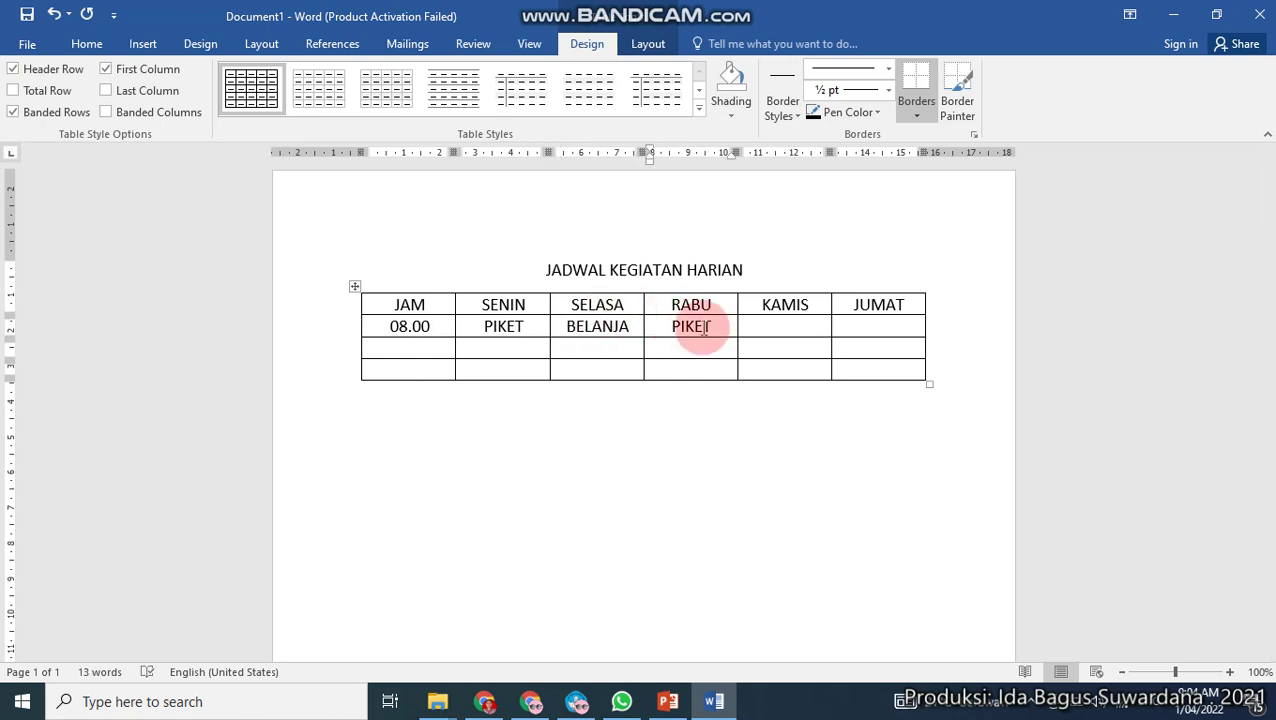
pyautogui.click(783, 328)
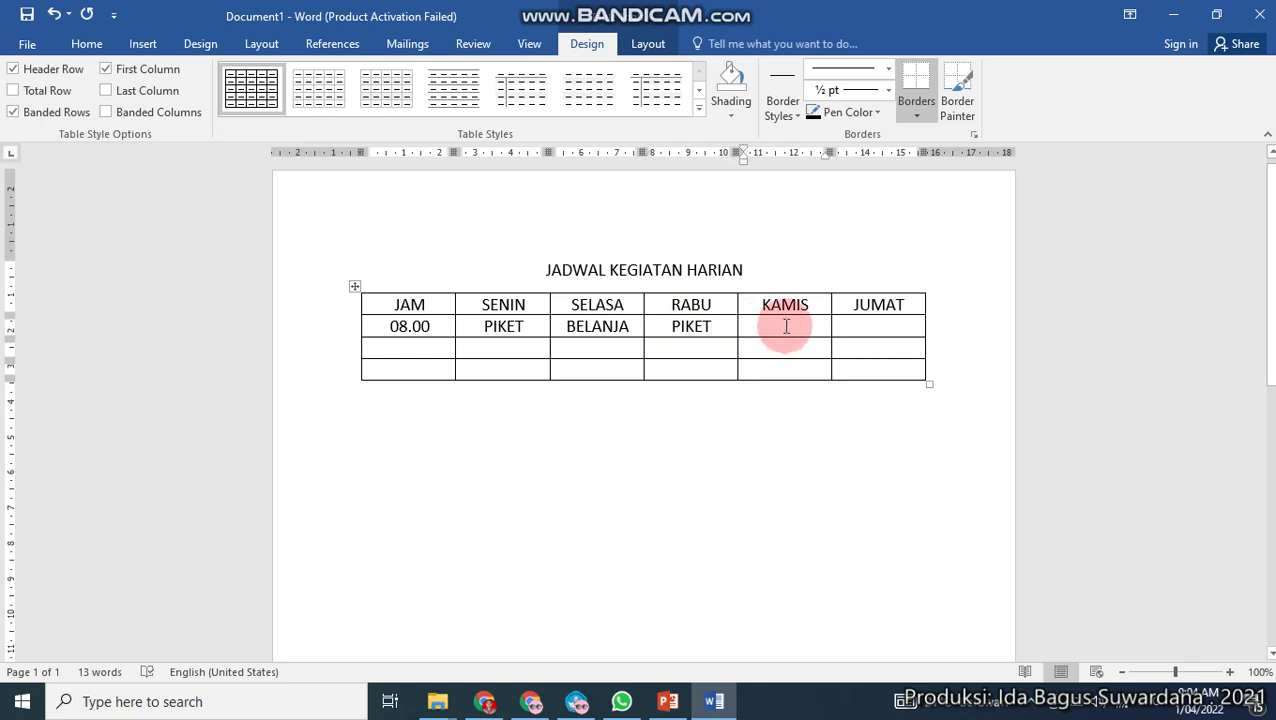
pyautogui.write('MENC')
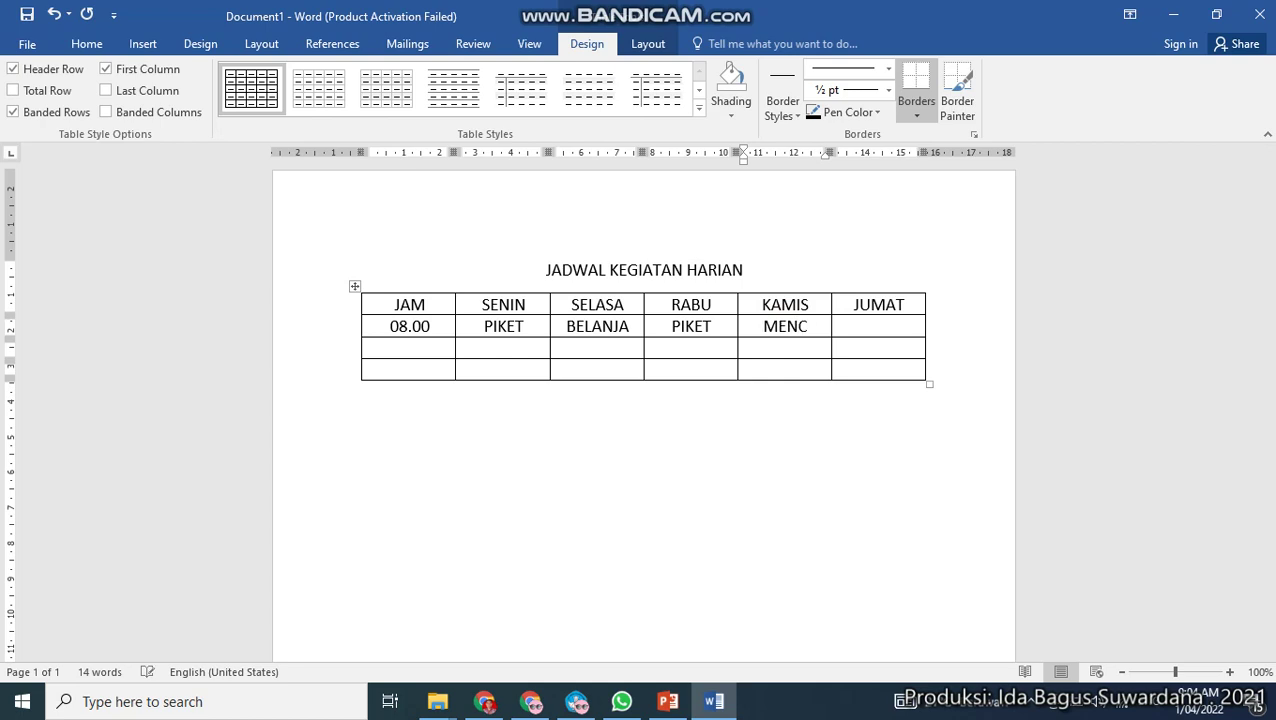
pyautogui.write('UCI')
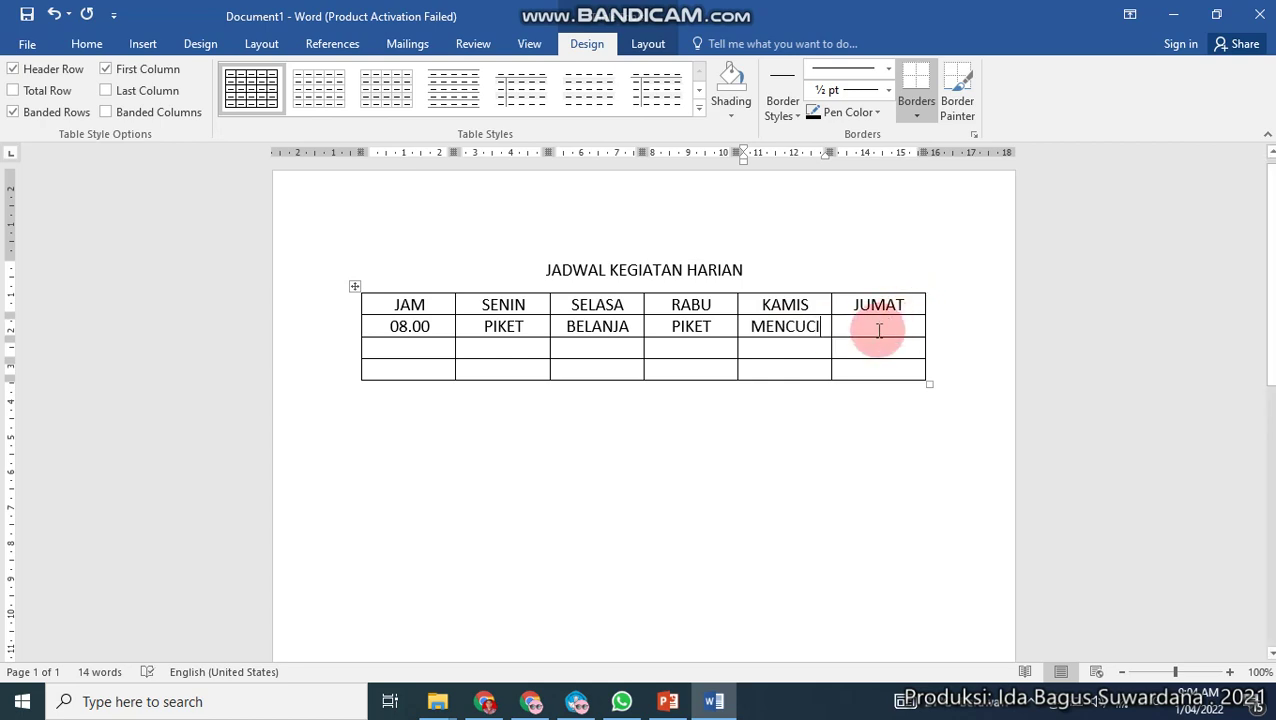
pyautogui.click(879, 326)
pyautogui.write('OLA')
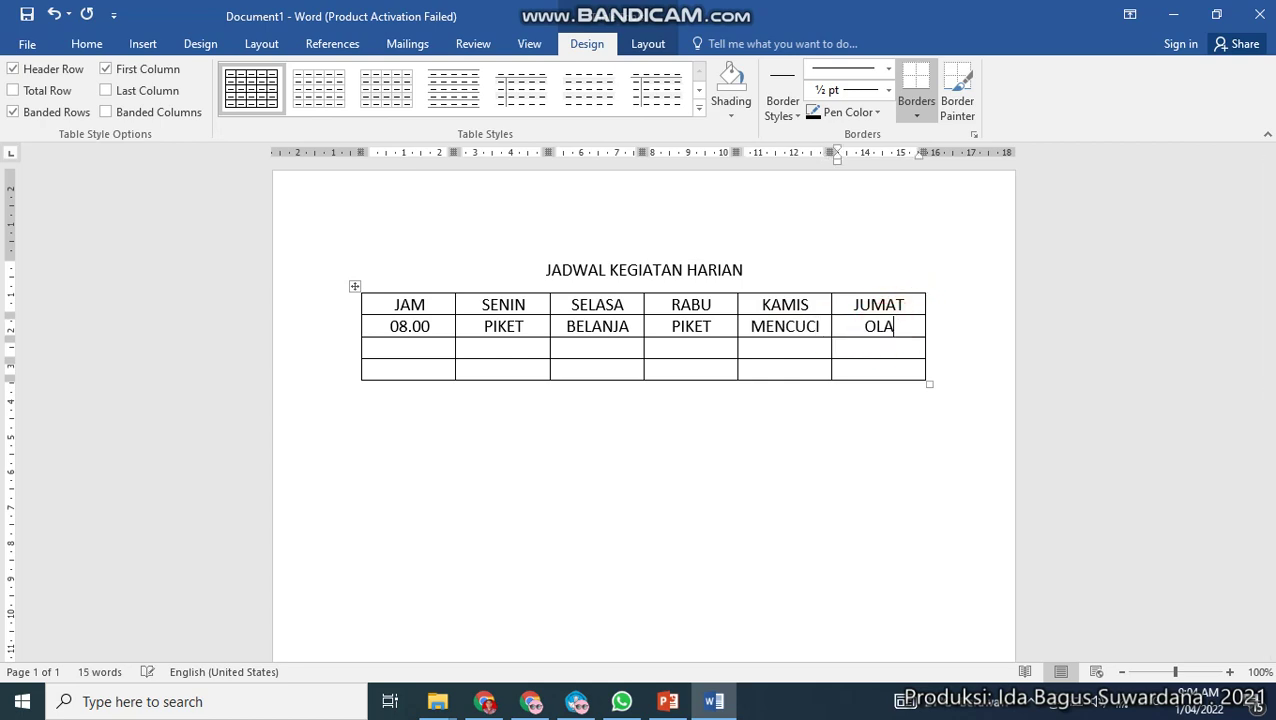
pyautogui.write('H RAGA')
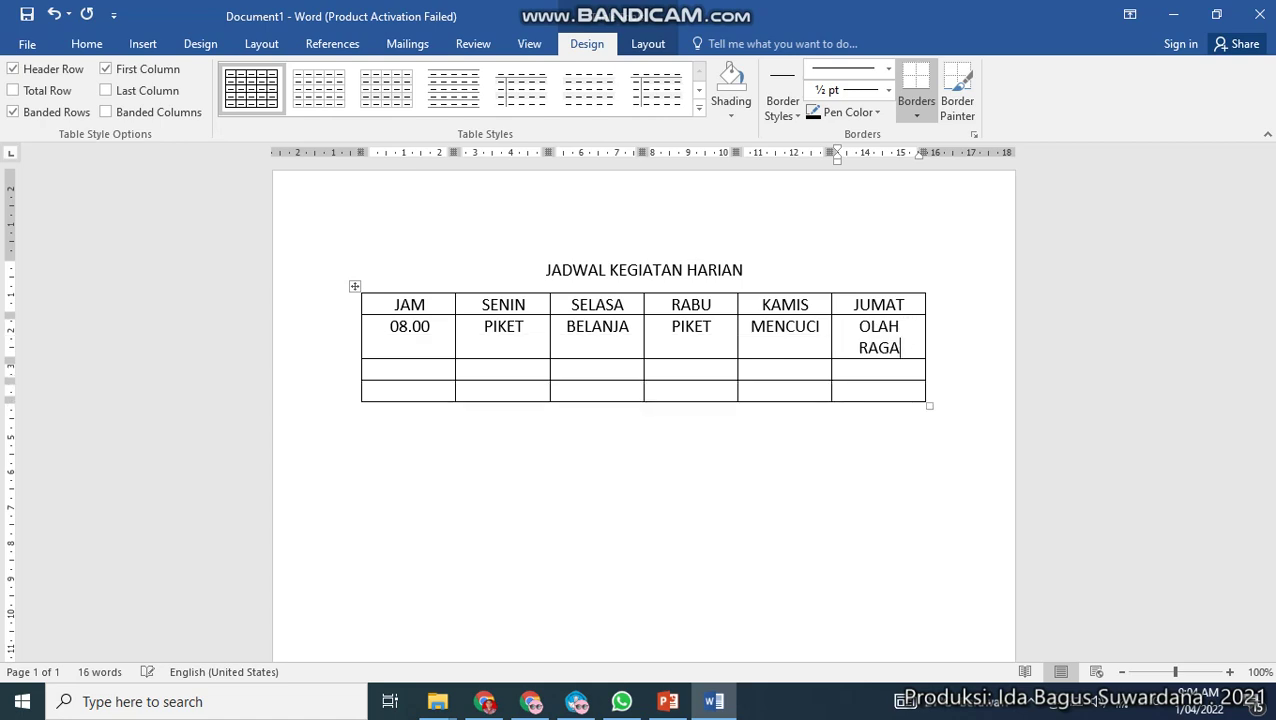
# - Enter 09.00 under JAM and SARAPAN under SENIN in the third row
pyautogui.click(413, 372)
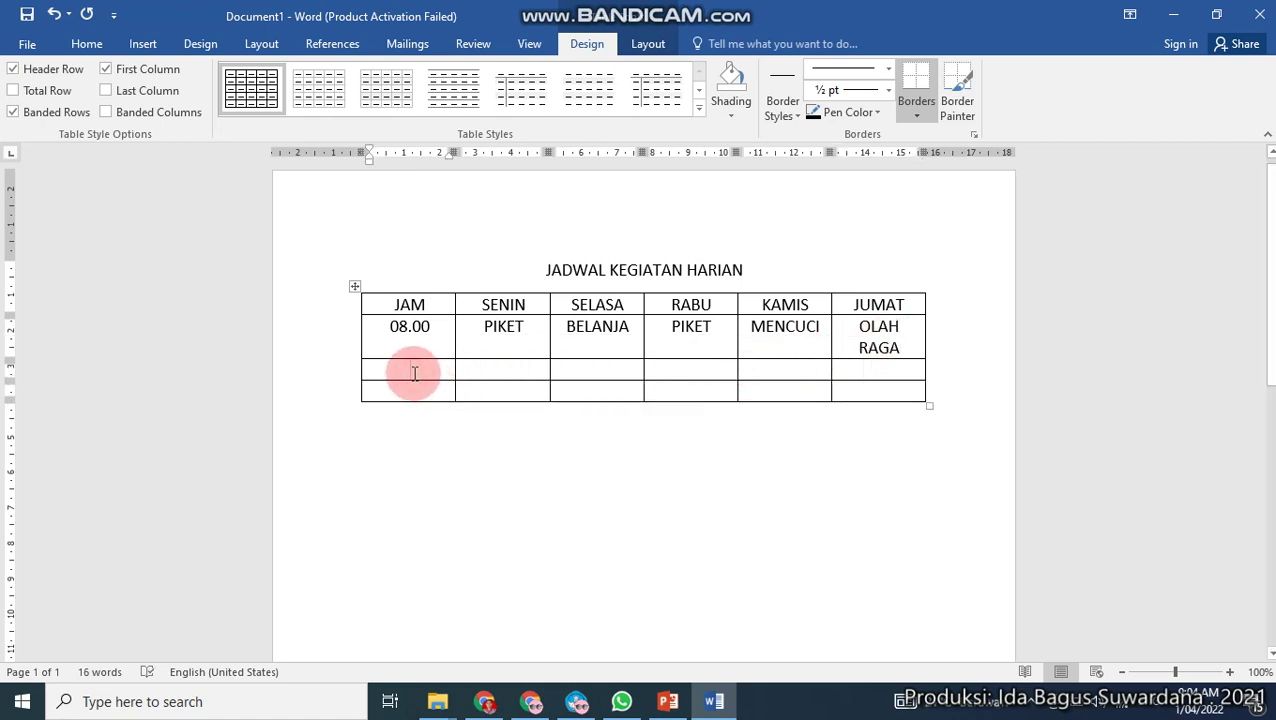
pyautogui.write('09')
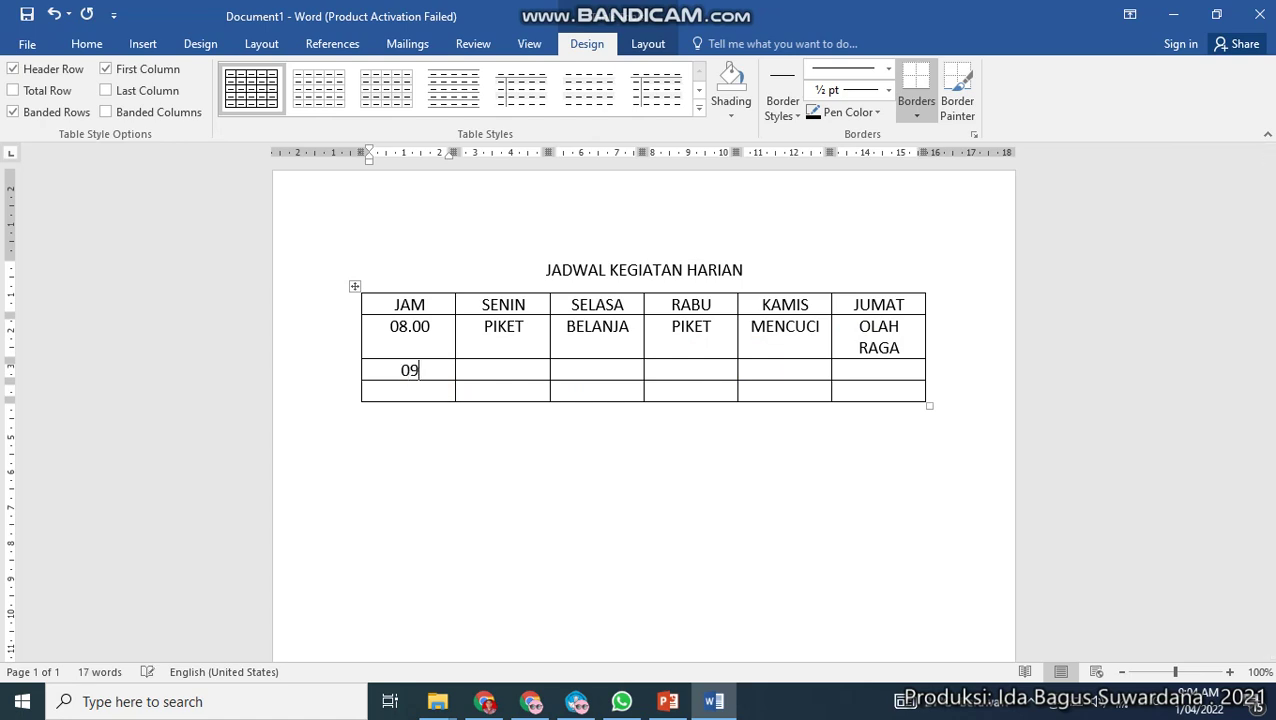
pyautogui.write('.00')
pyautogui.press('Tab')
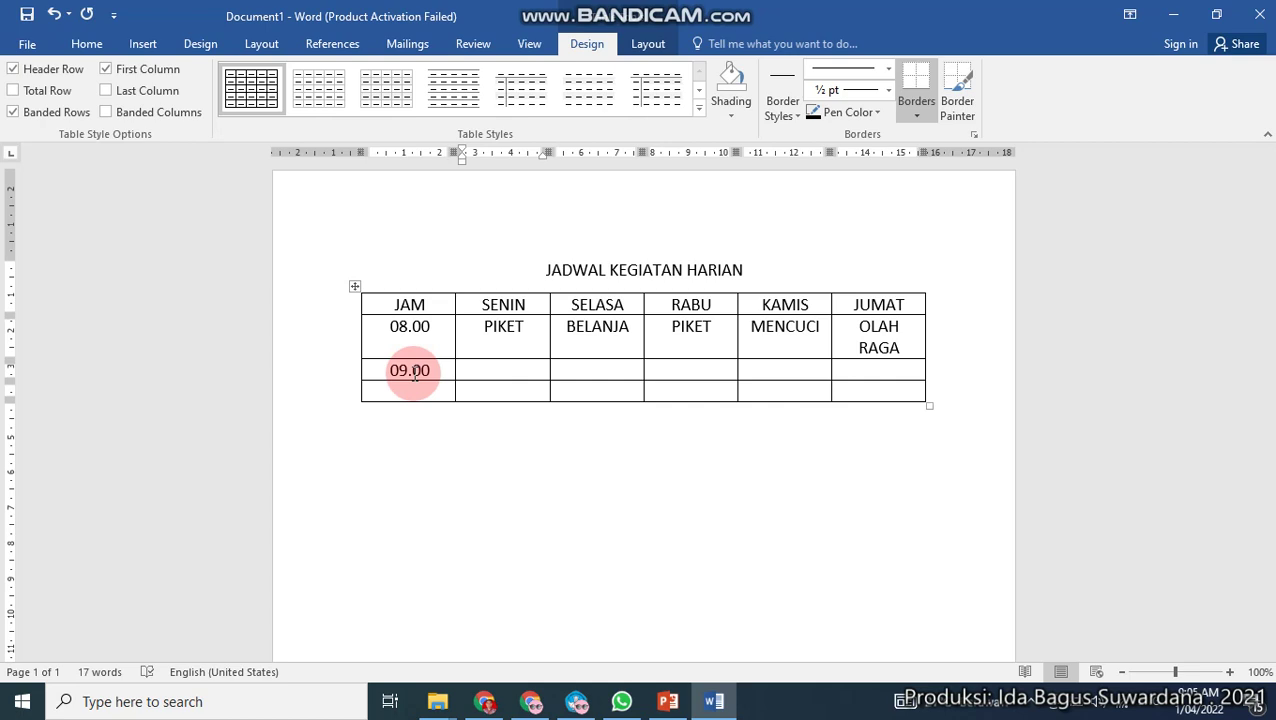
pyautogui.write('SARAPA')
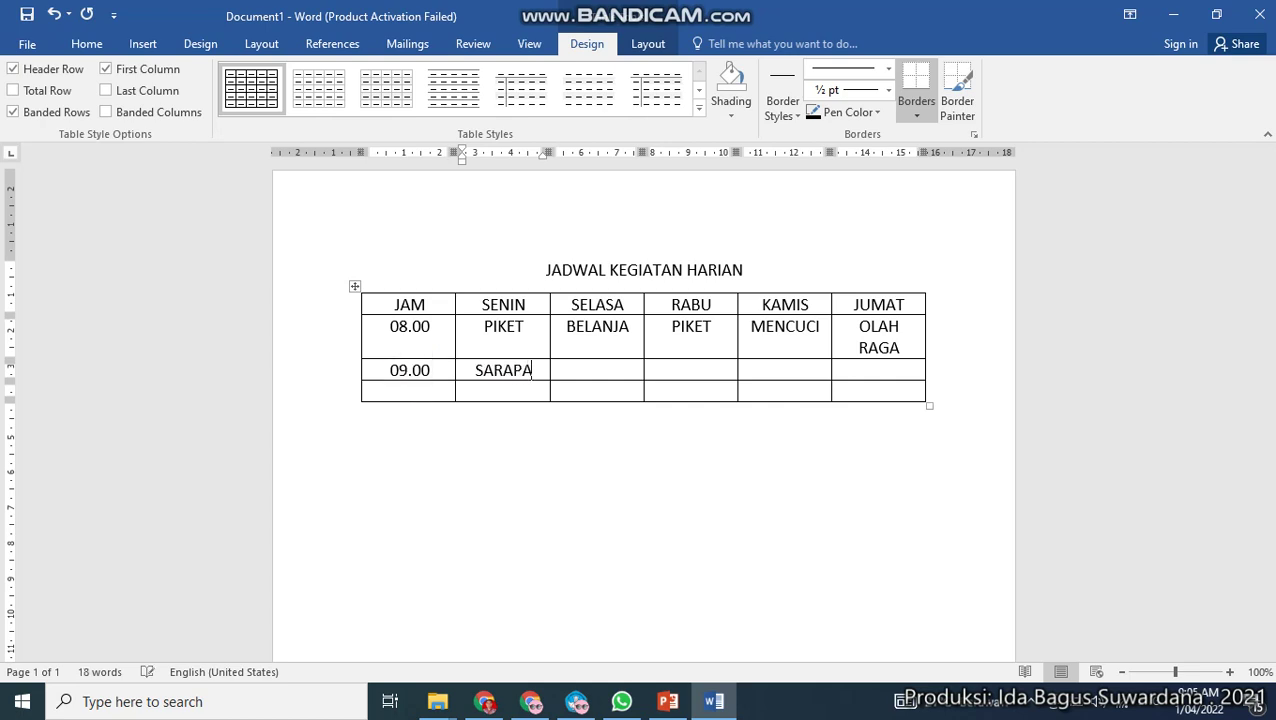
pyautogui.write('N')
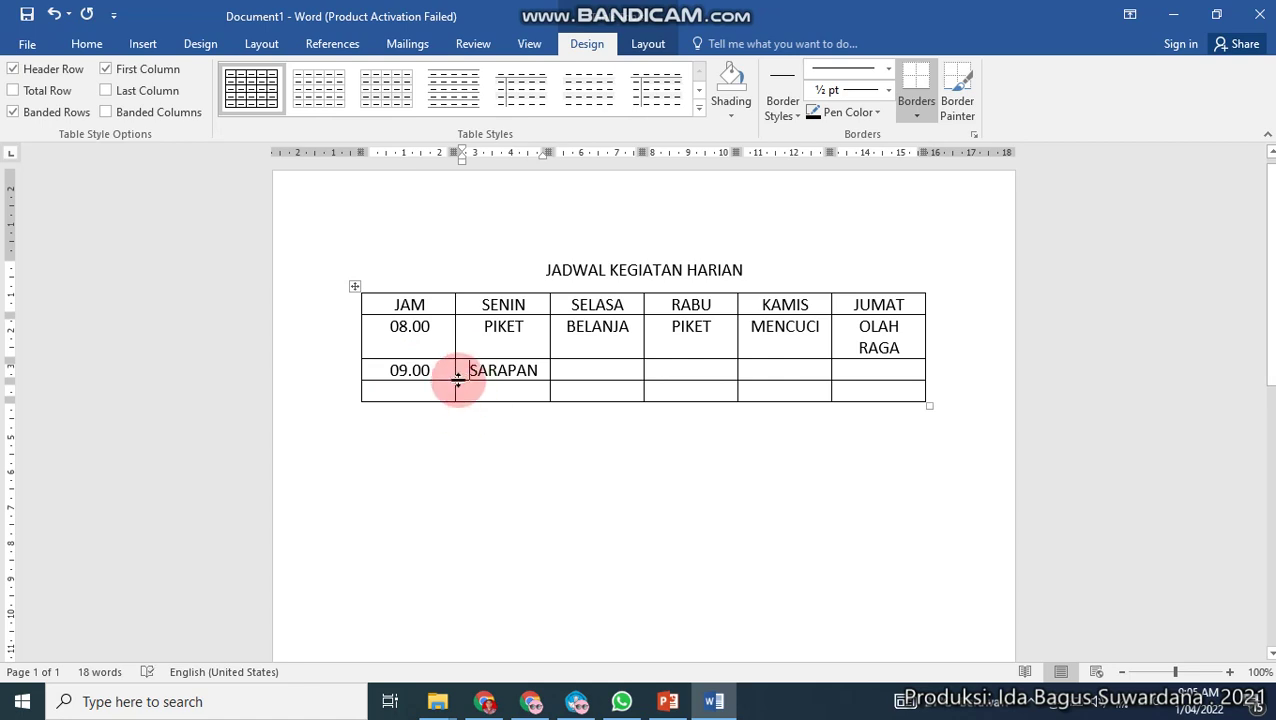
pyautogui.click(470, 370)
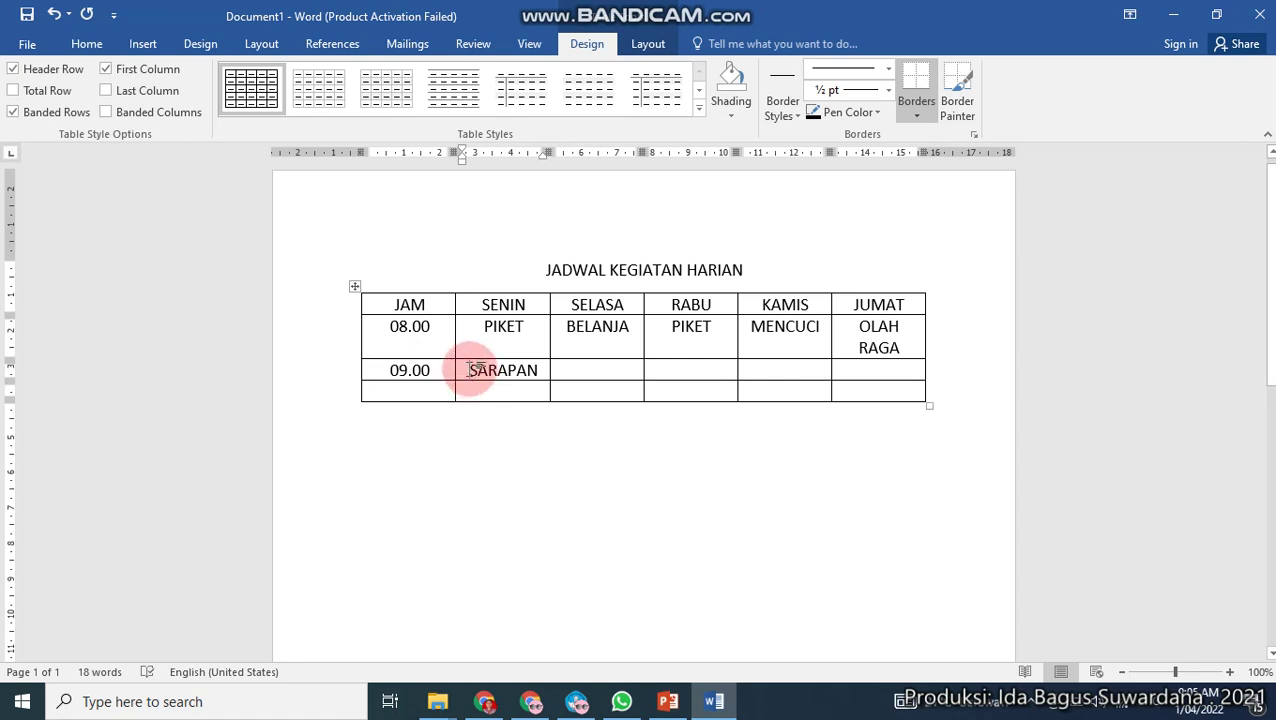
pyautogui.moveTo(476, 370); pyautogui.dragTo(548, 370)
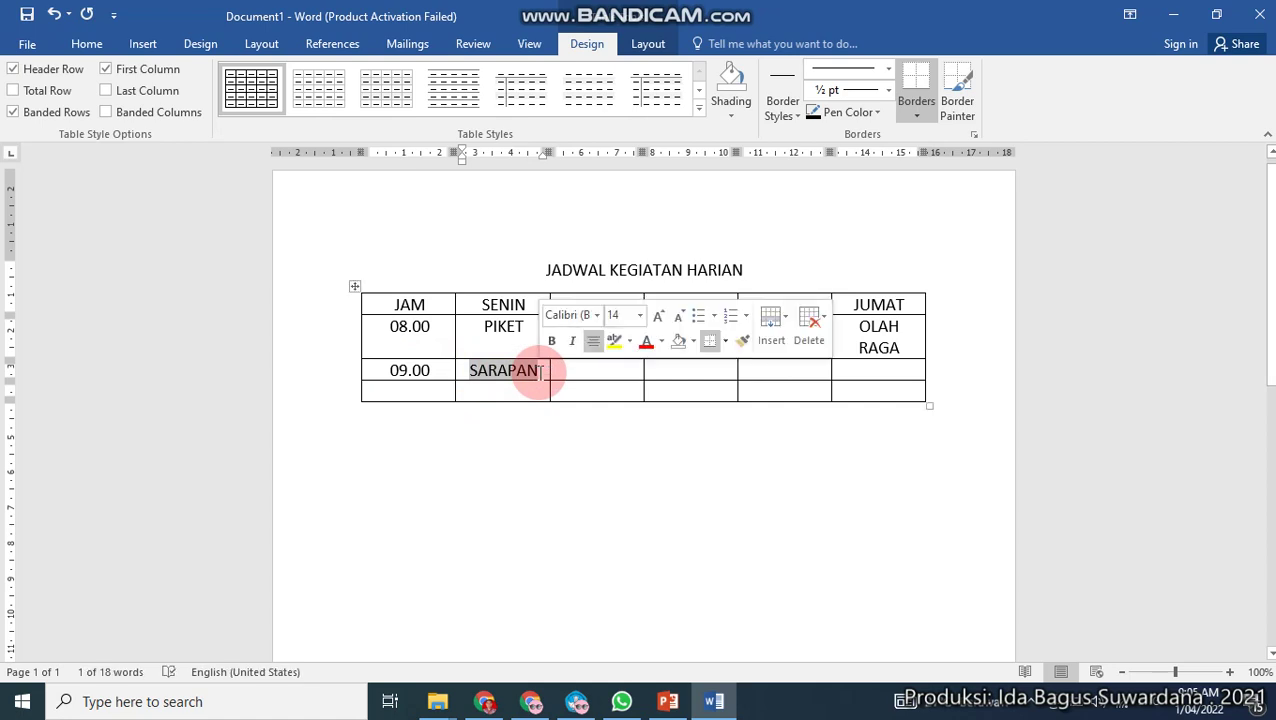
pyautogui.click(512, 388)
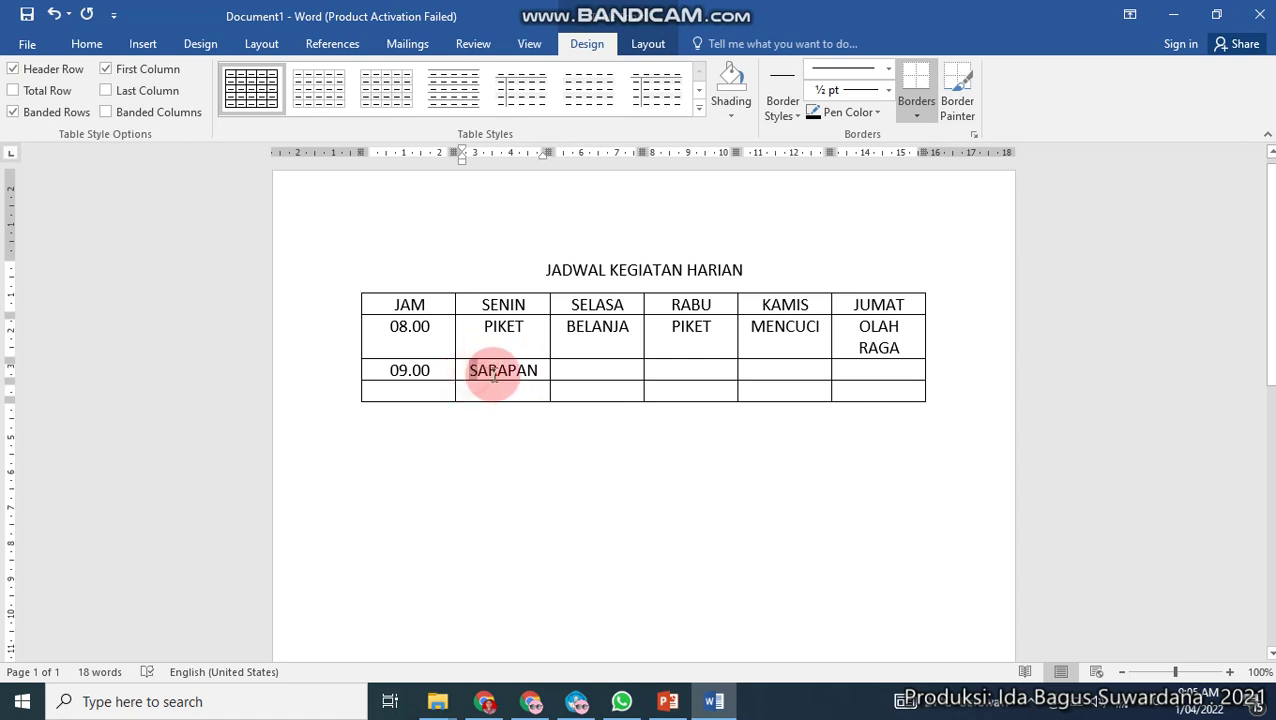
# - Copy SARAPAN and paste it with source formatting into the SELASA cell
pyautogui.moveTo(494, 376); pyautogui.dragTo(542, 372)
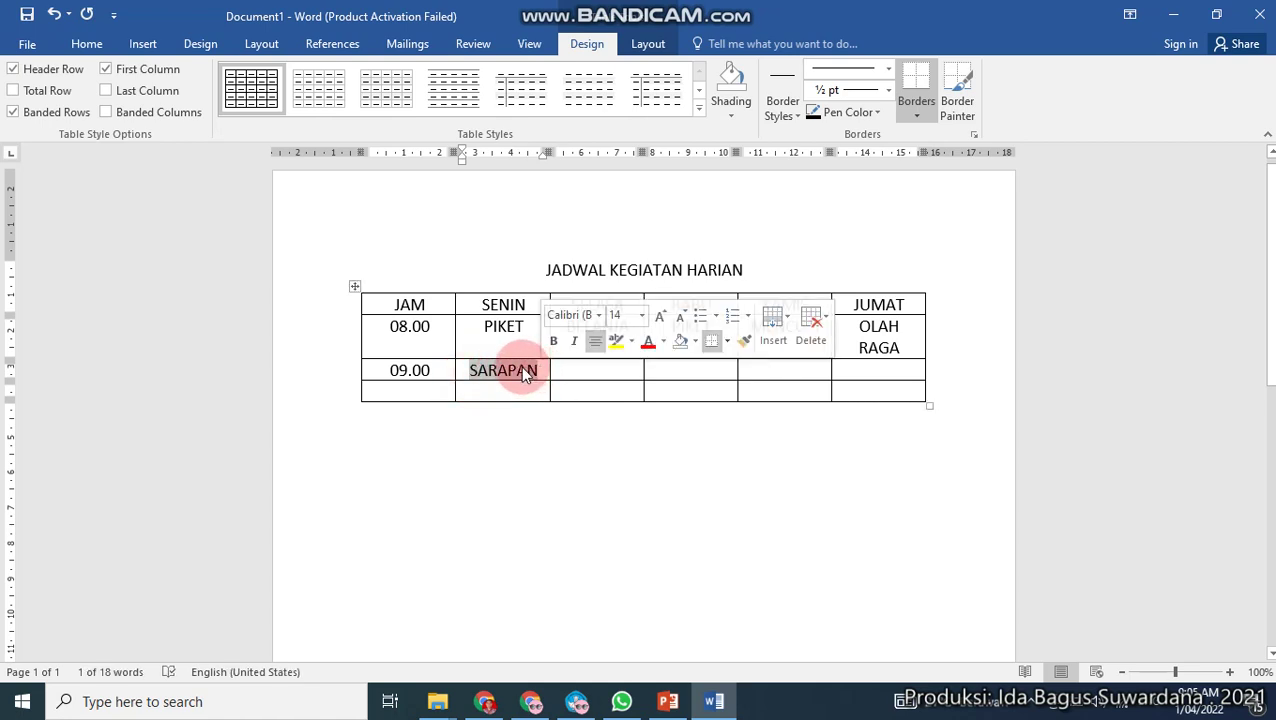
pyautogui.rightClick(524, 374)
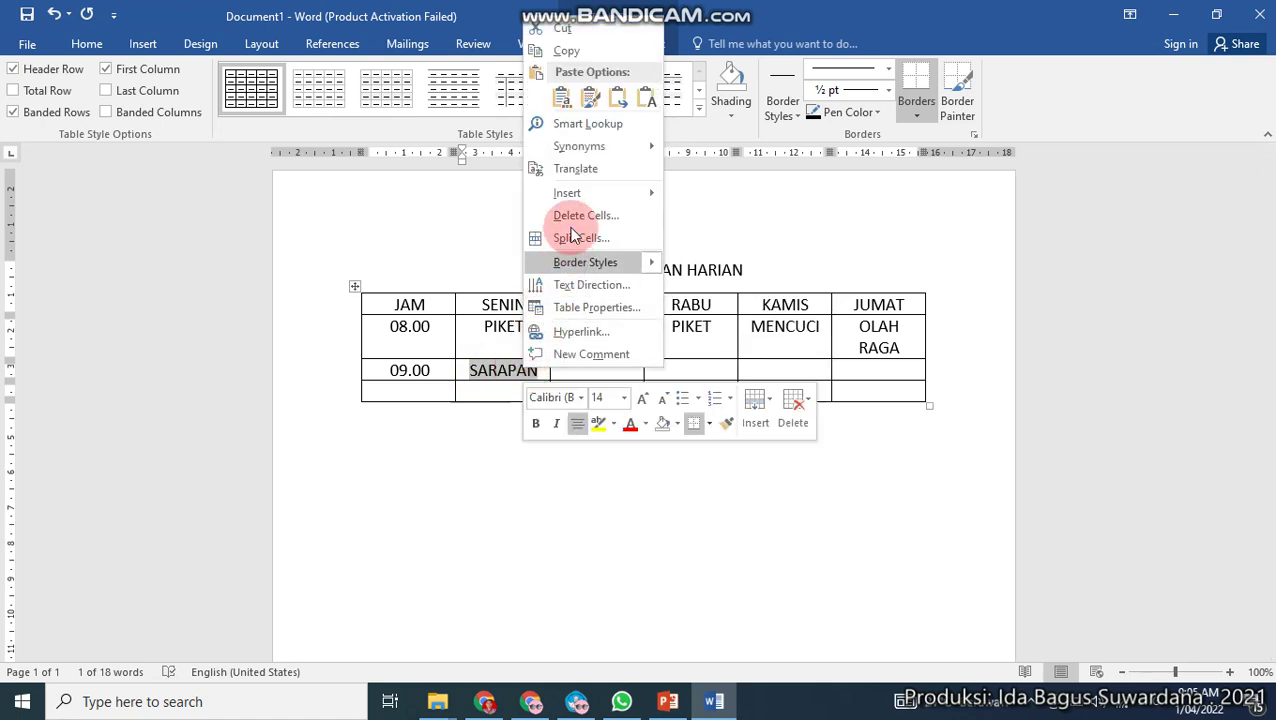
pyautogui.click(570, 52)
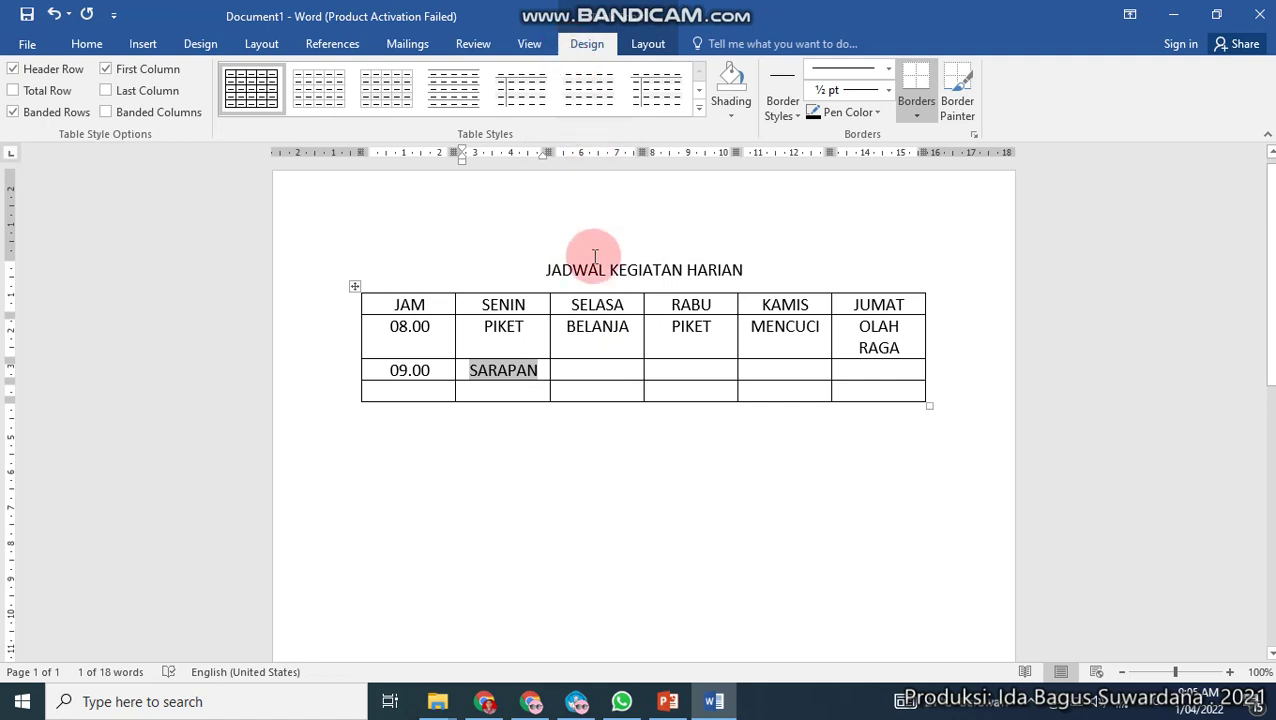
pyautogui.click(599, 370)
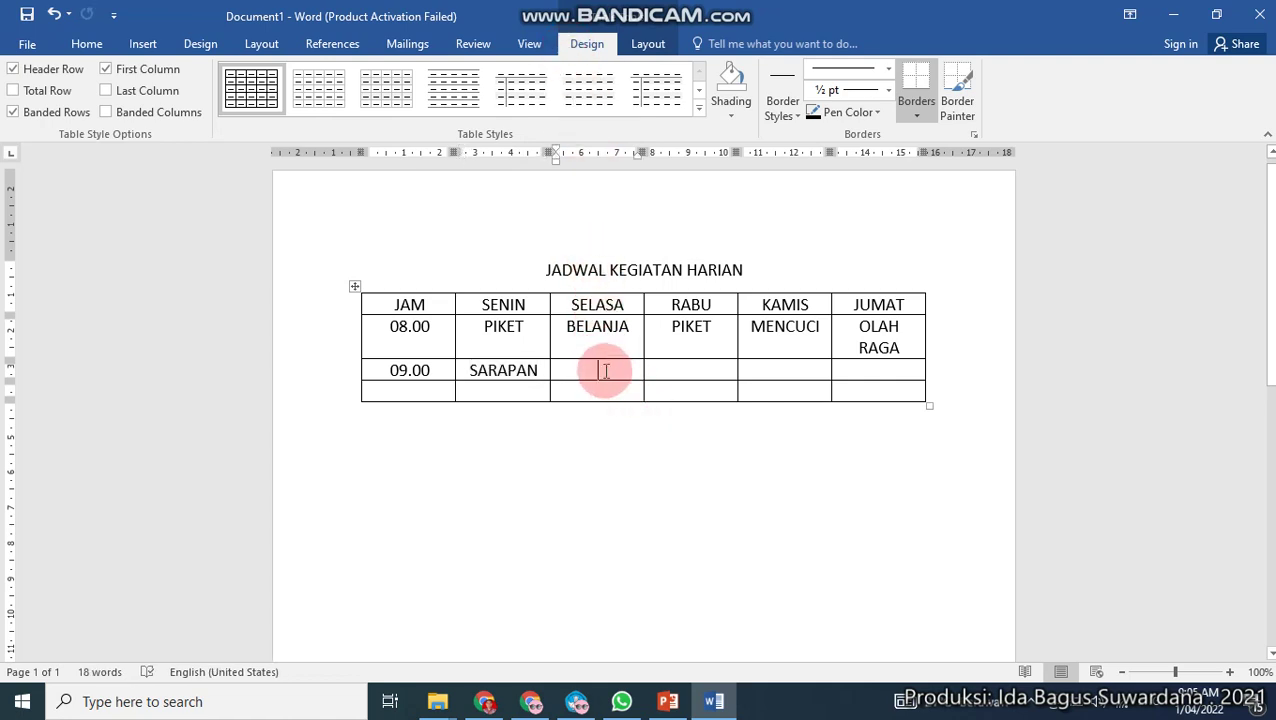
pyautogui.rightClick(606, 371)
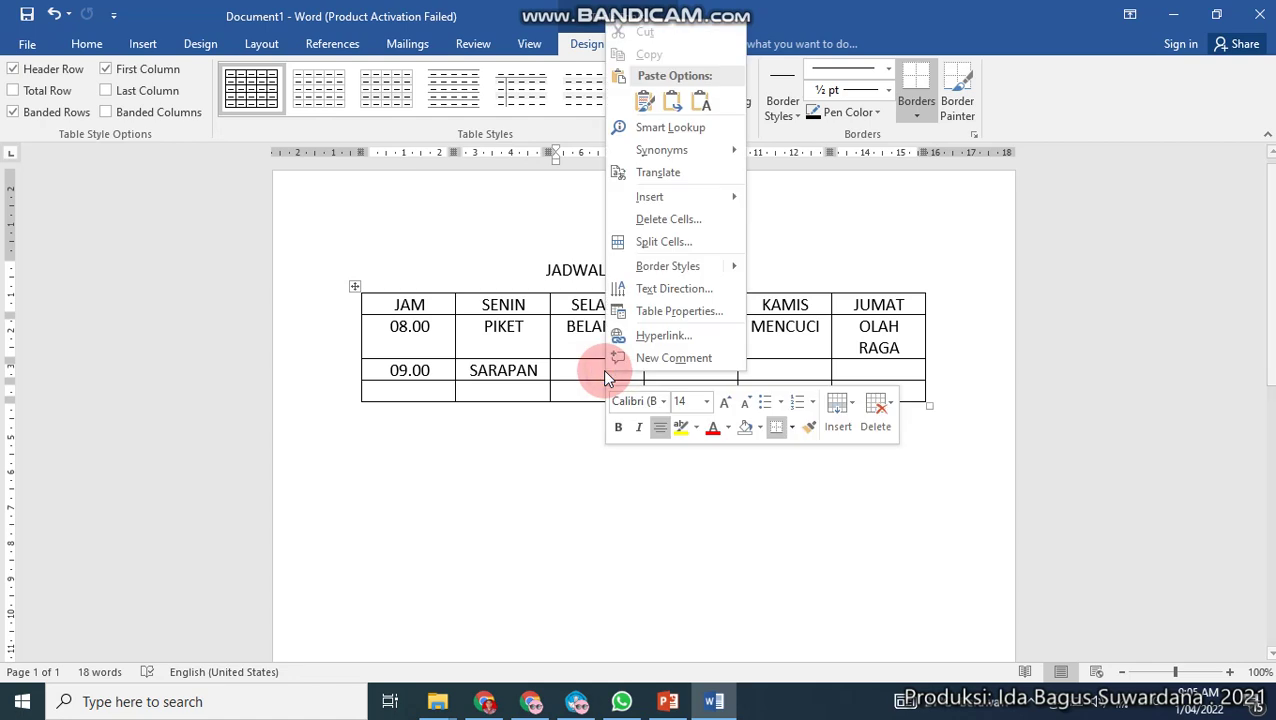
pyautogui.click(646, 104)
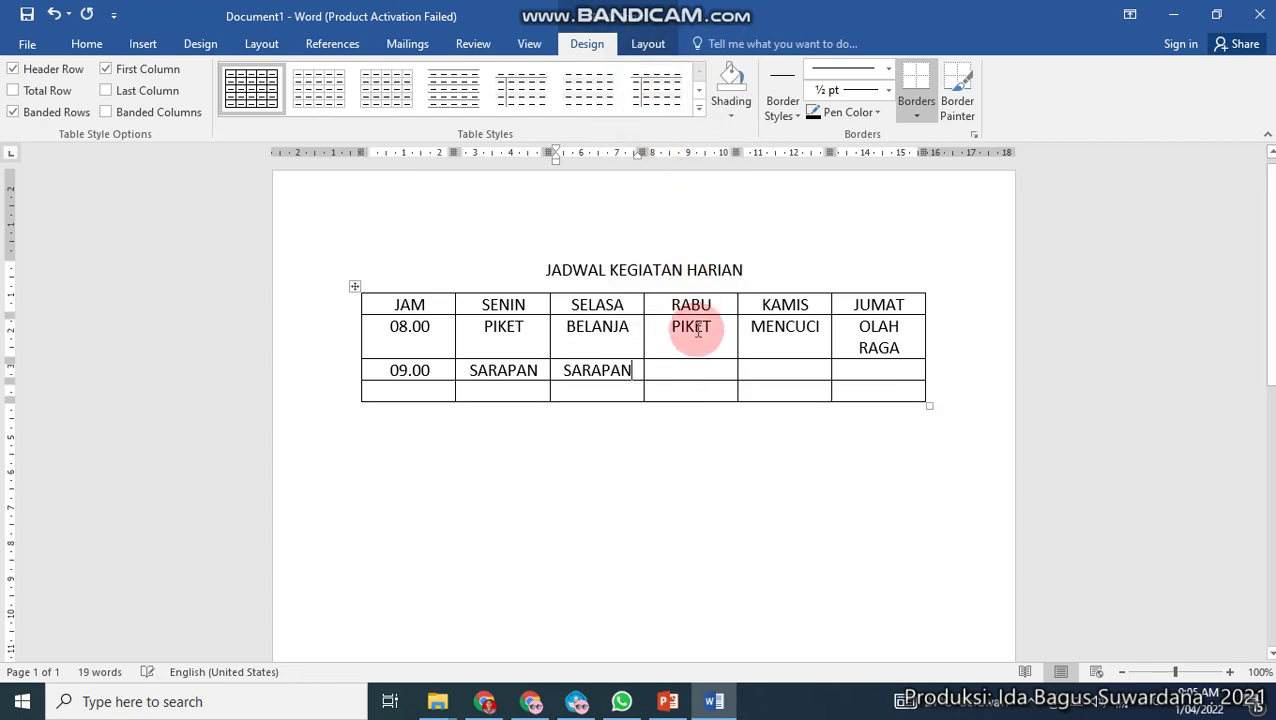
# - Paste SARAPAN into the RABU, KAMIS and JUMAT cells of the 09.00 row
pyautogui.click(694, 371)
pyautogui.hotkey('ctrl', 'v')
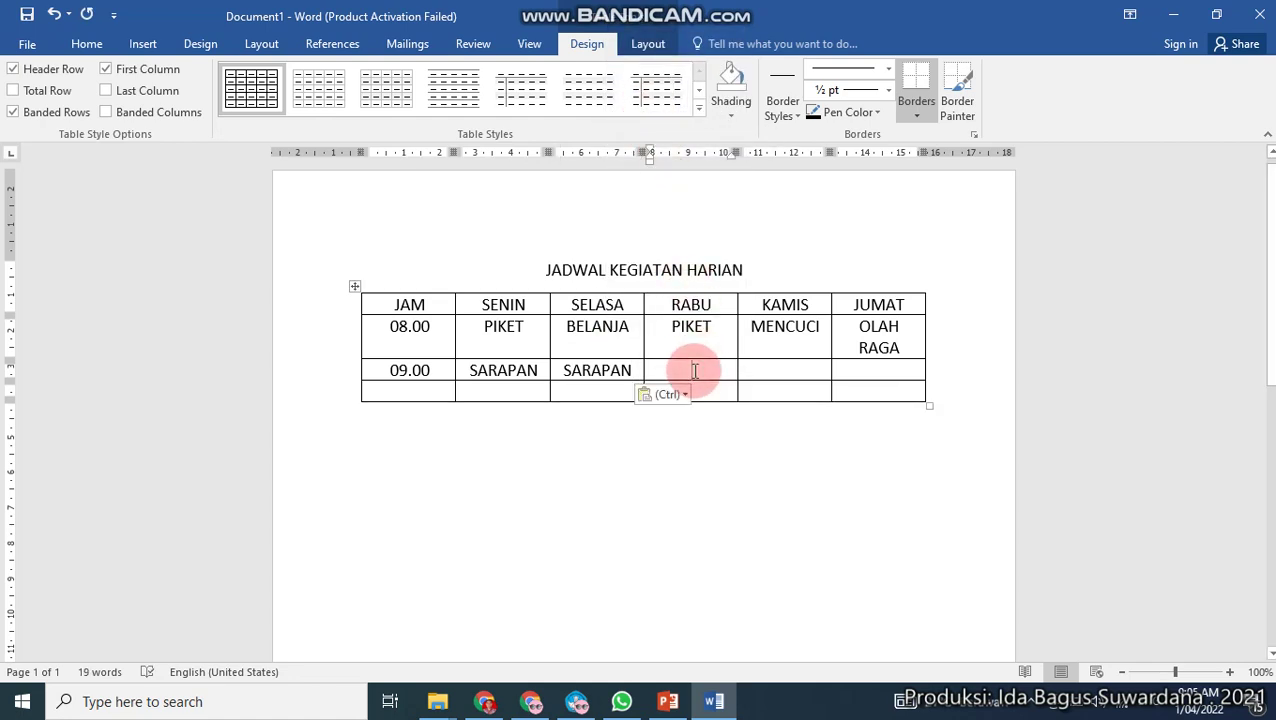
pyautogui.rightClick(693, 371)
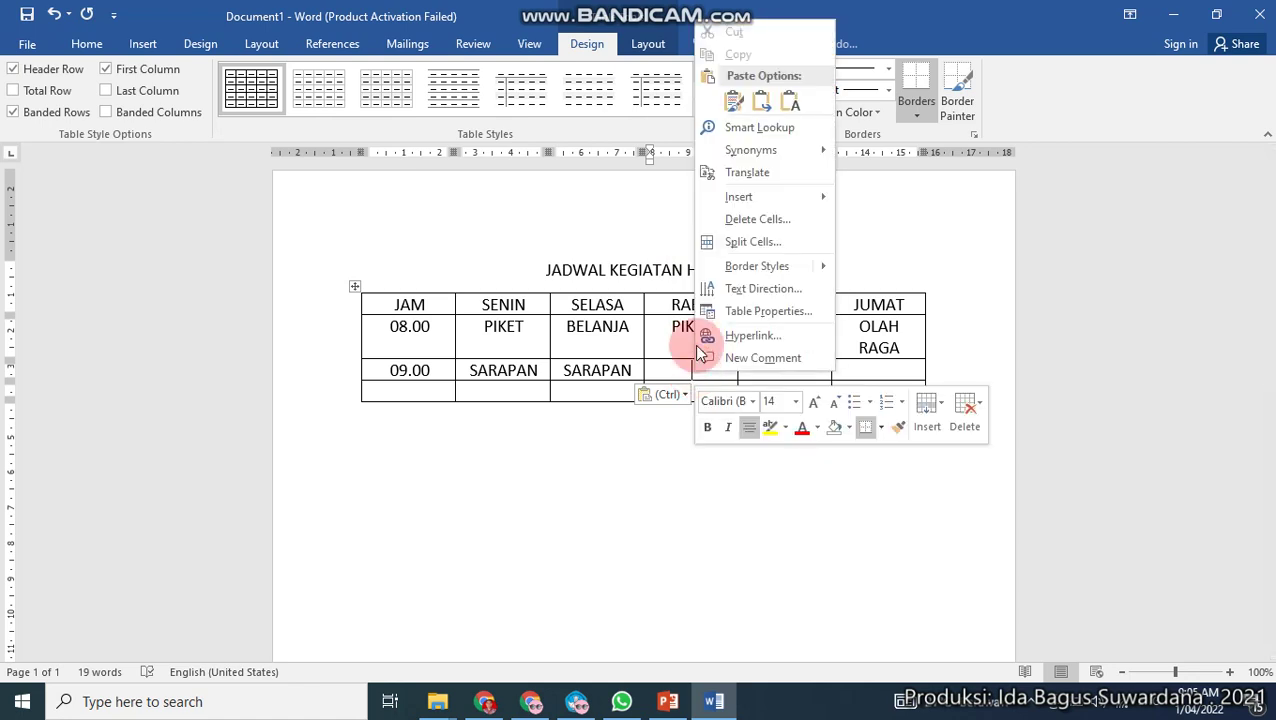
pyautogui.click(731, 101)
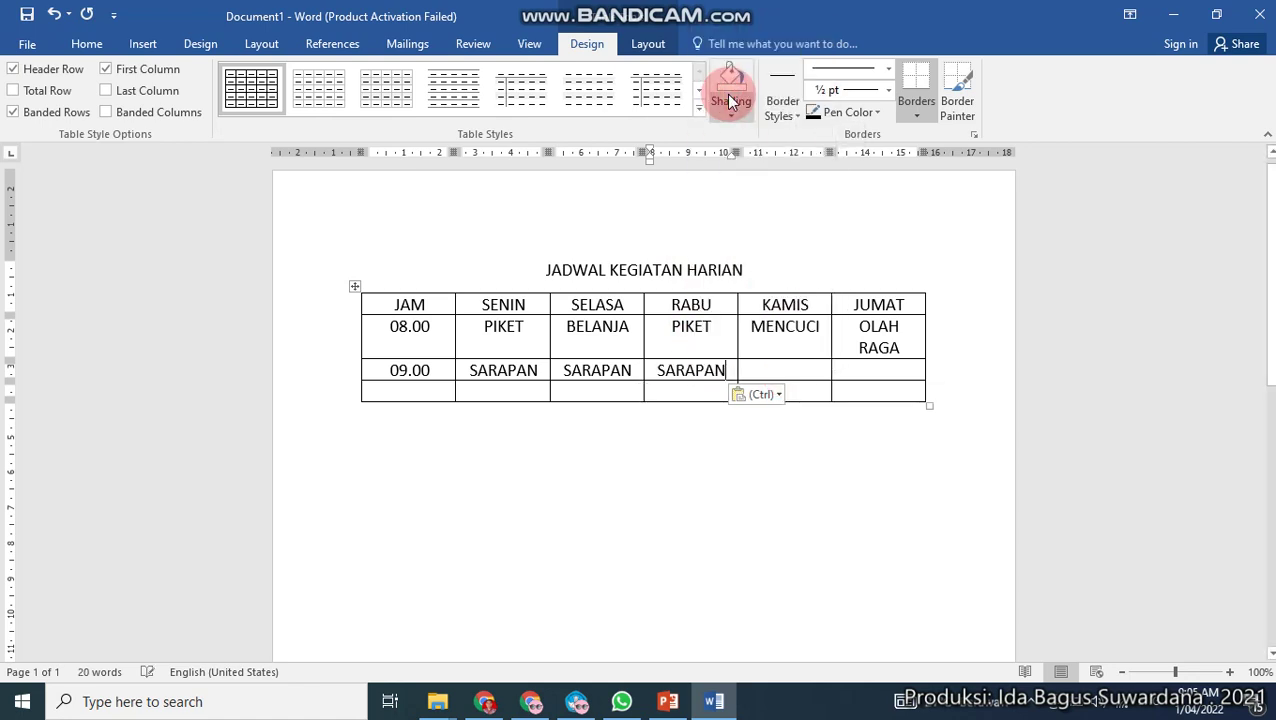
pyautogui.click(756, 370)
pyautogui.moveTo(756, 370); pyautogui.dragTo(858, 370)
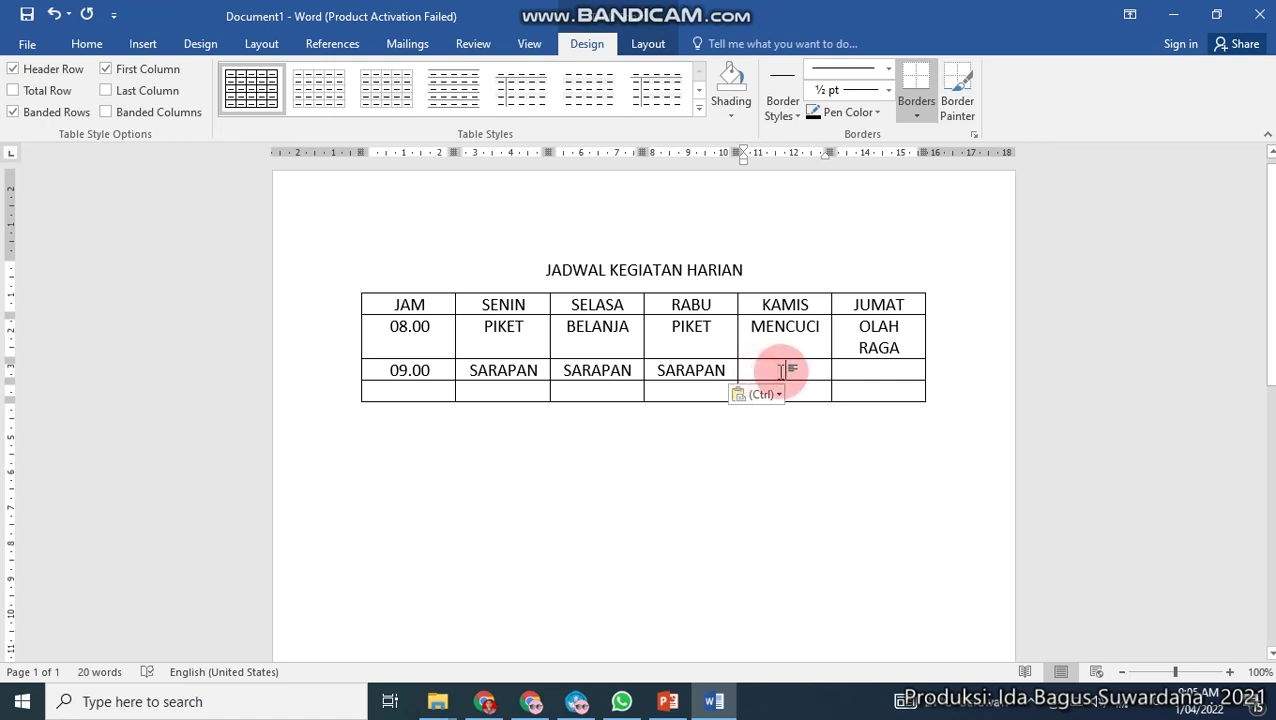
pyautogui.rightClick(858, 370)
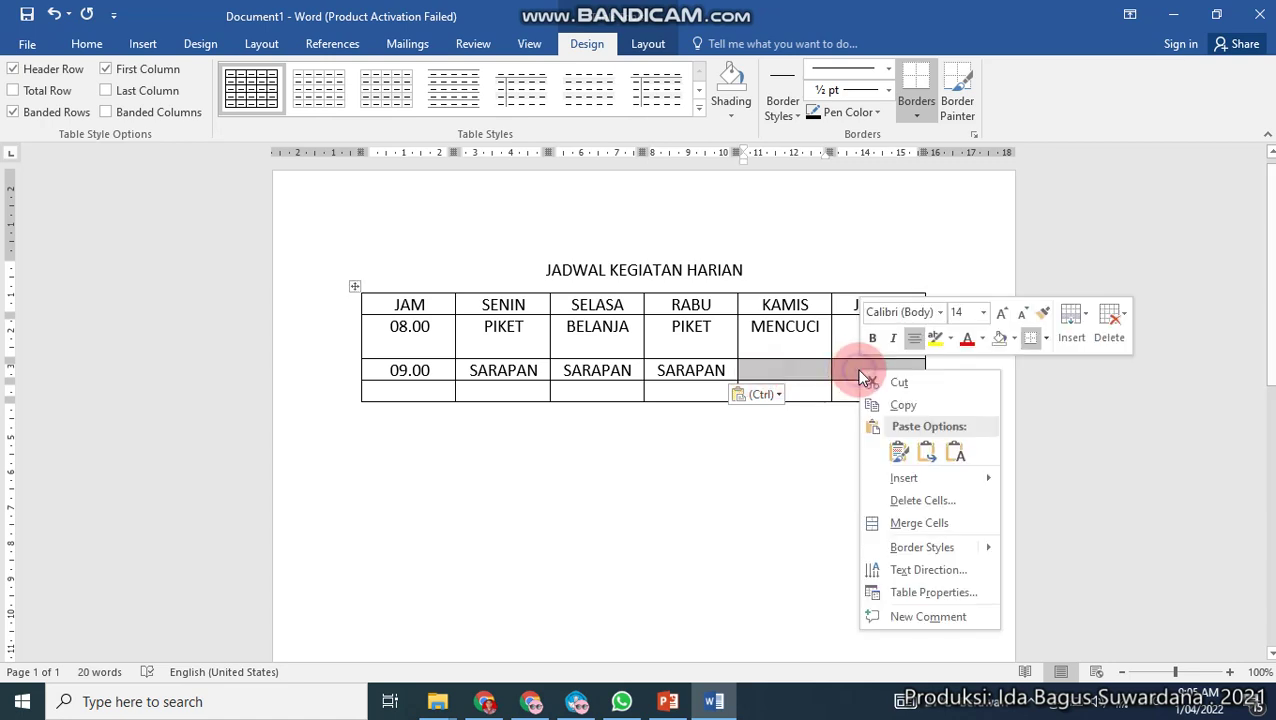
pyautogui.click(900, 452)
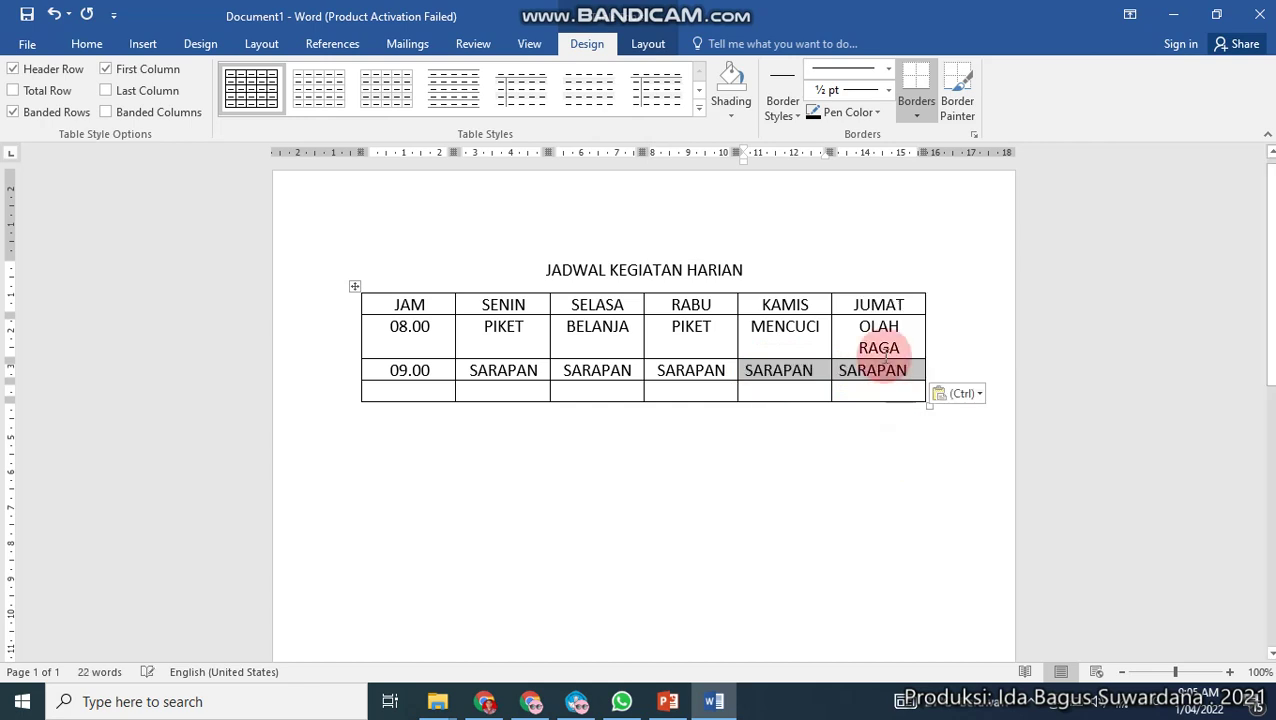
# - Enter 11.00, BELAJAR and KERJA in the first three cells of the last row
pyautogui.click(403, 393)
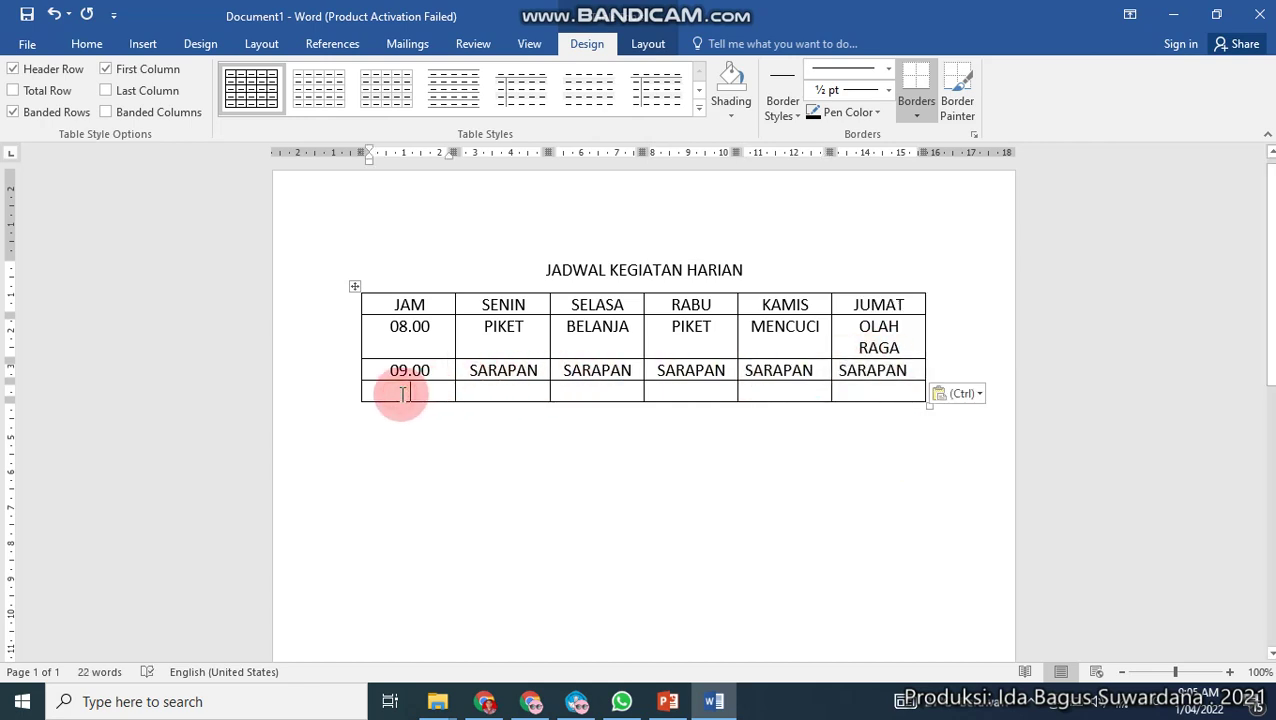
pyautogui.write('11')
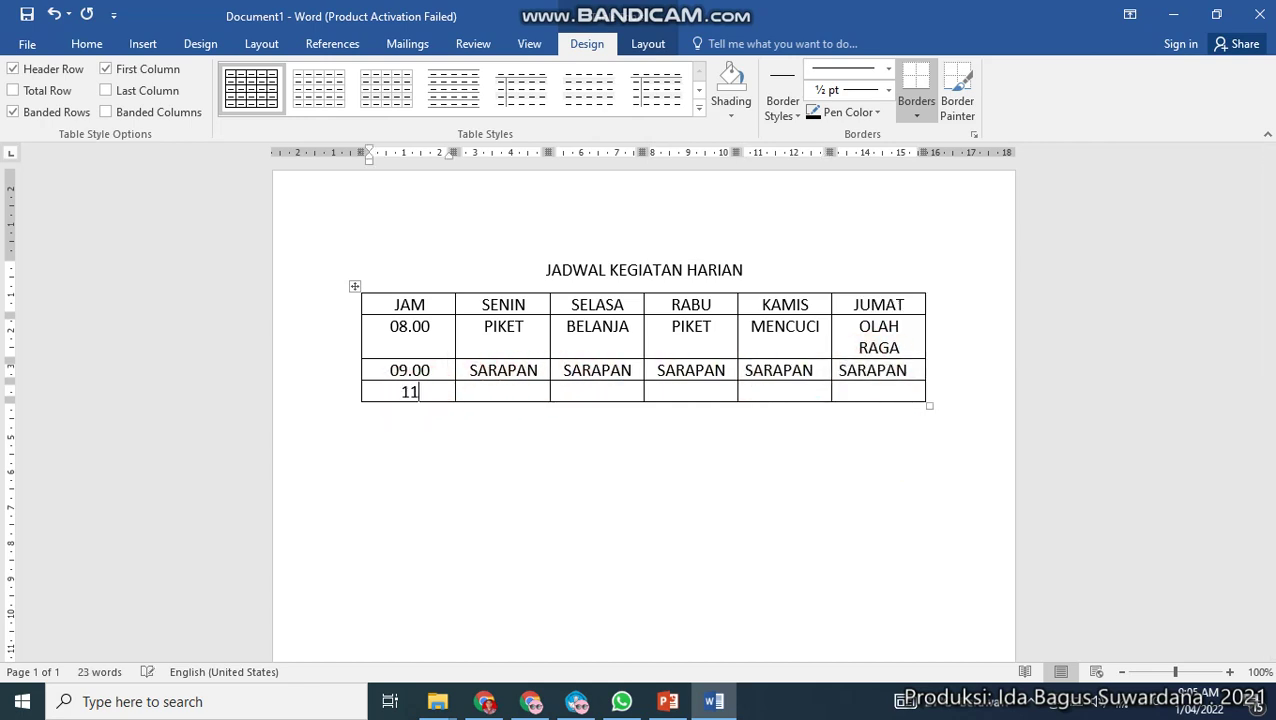
pyautogui.write('.00')
pyautogui.click(402, 394)
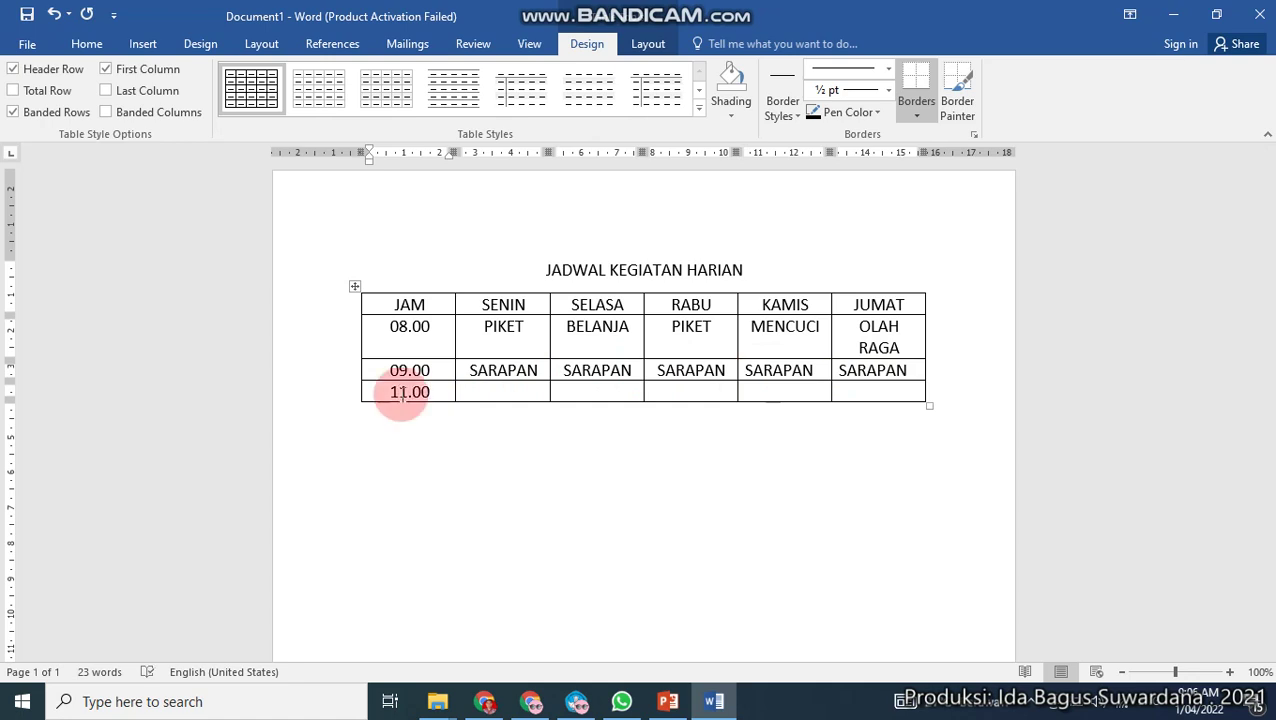
pyautogui.press('Tab')
pyautogui.write('BE')
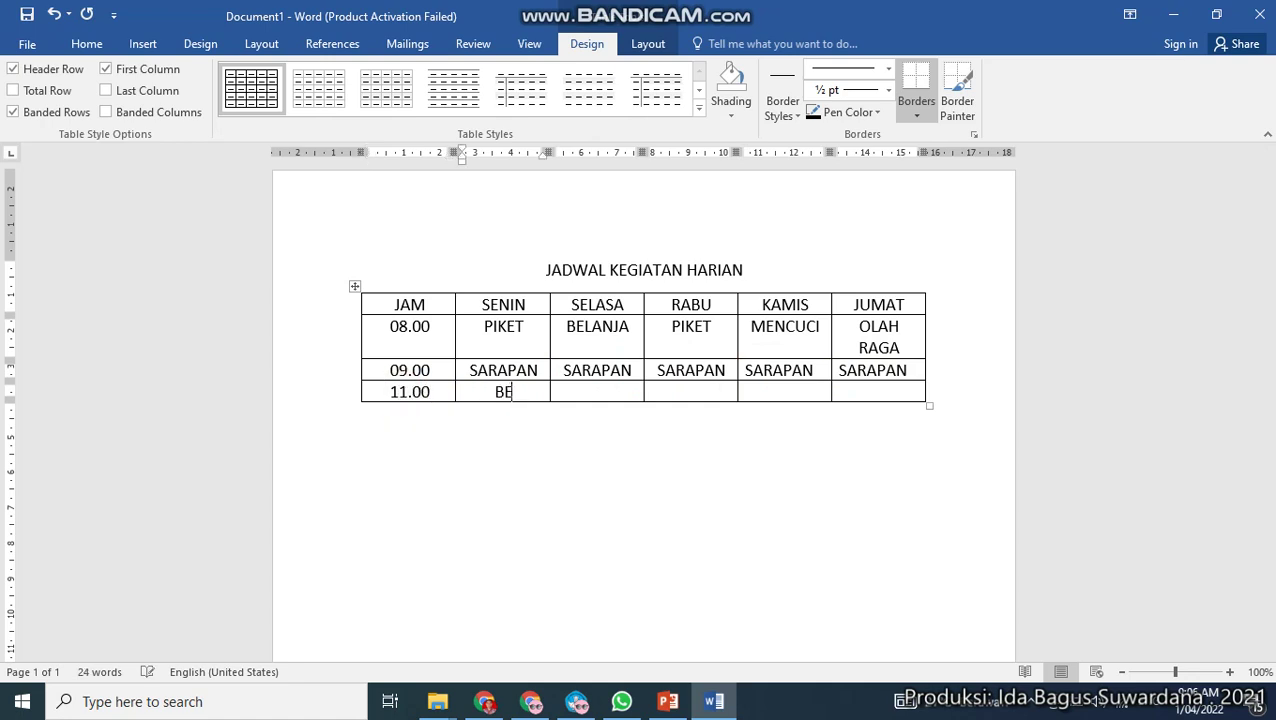
pyautogui.write('LAJAR')
pyautogui.press('Tab')
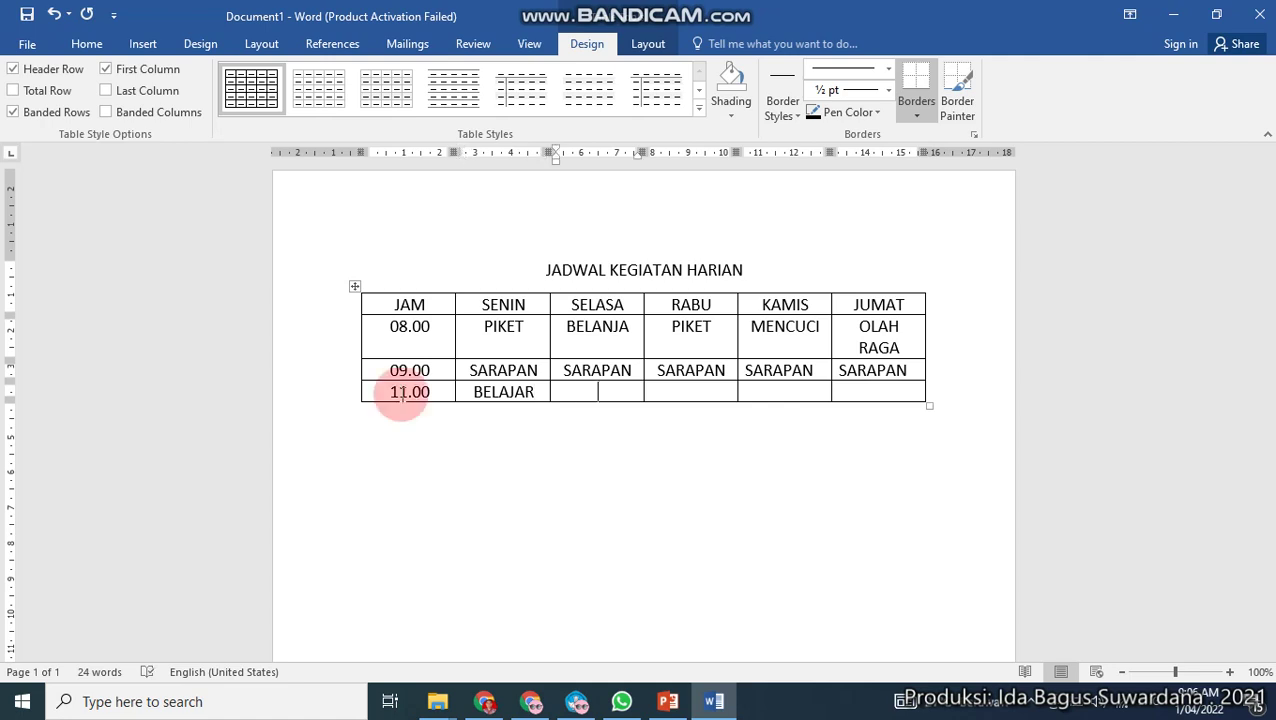
pyautogui.write('KERJA')
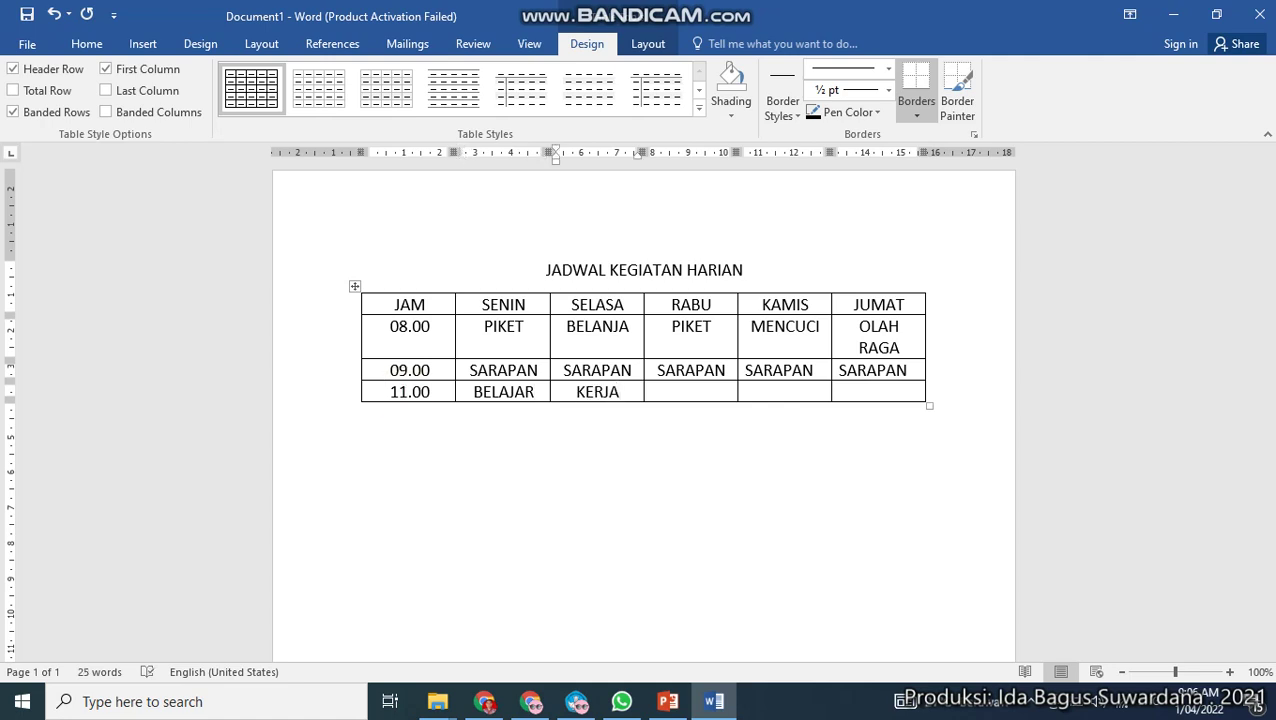
# - Complete the last row with BELAJAR, KERJA and PIKET, correcting the PIKER typo
pyautogui.press('Tab')
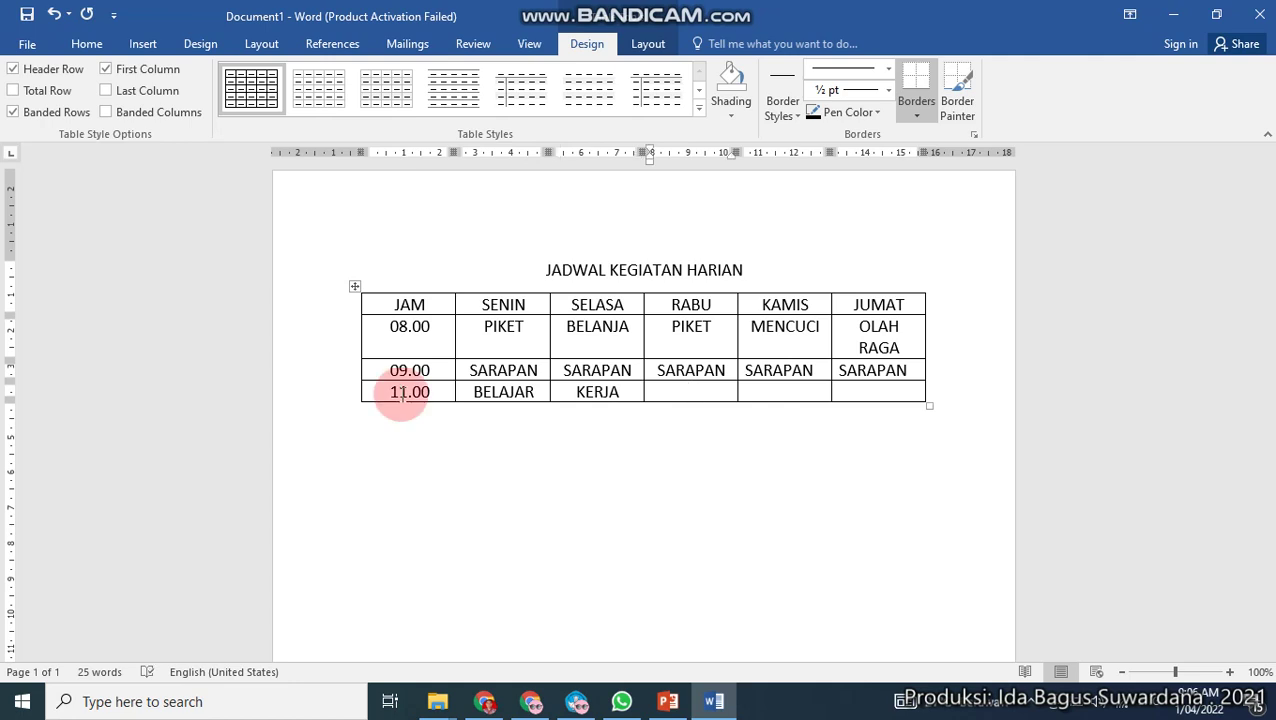
pyautogui.write('BELAJAR')
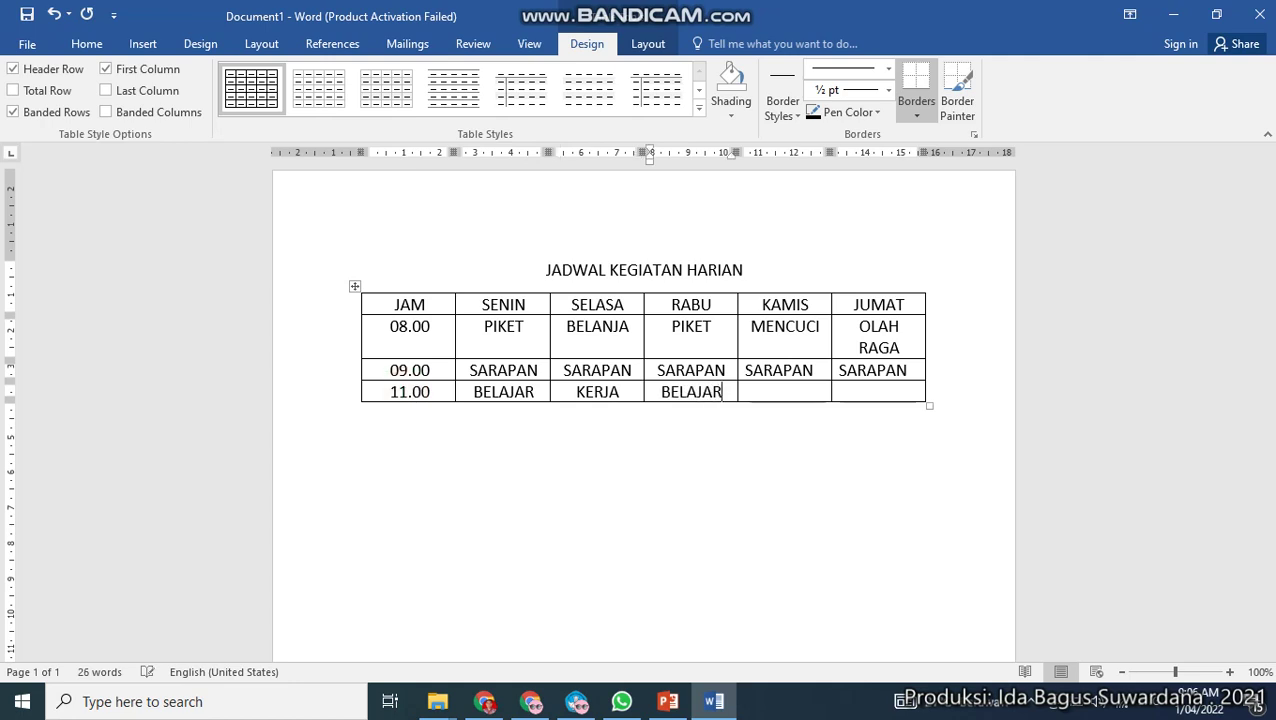
pyautogui.press('Tab')
pyautogui.write('KERJA')
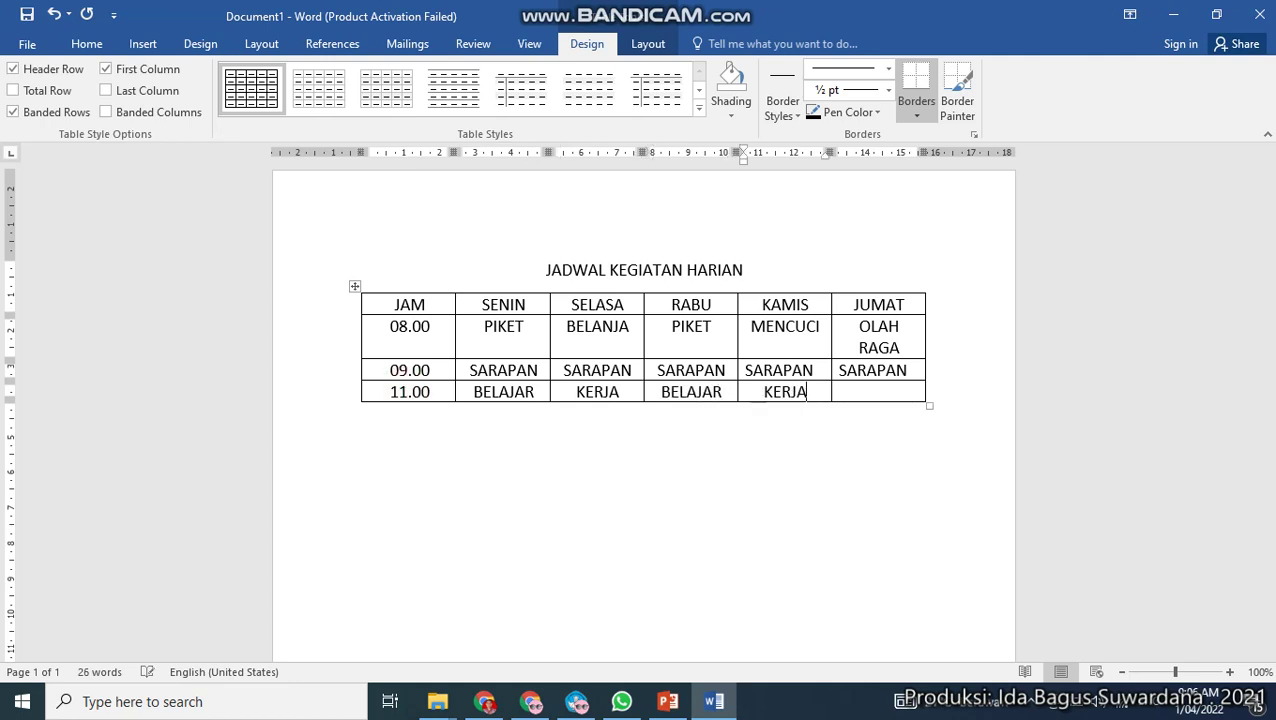
pyautogui.press('Tab')
pyautogui.write('PIK')
pyautogui.write('ER')
pyautogui.press('BackSpace')
pyautogui.write('T')
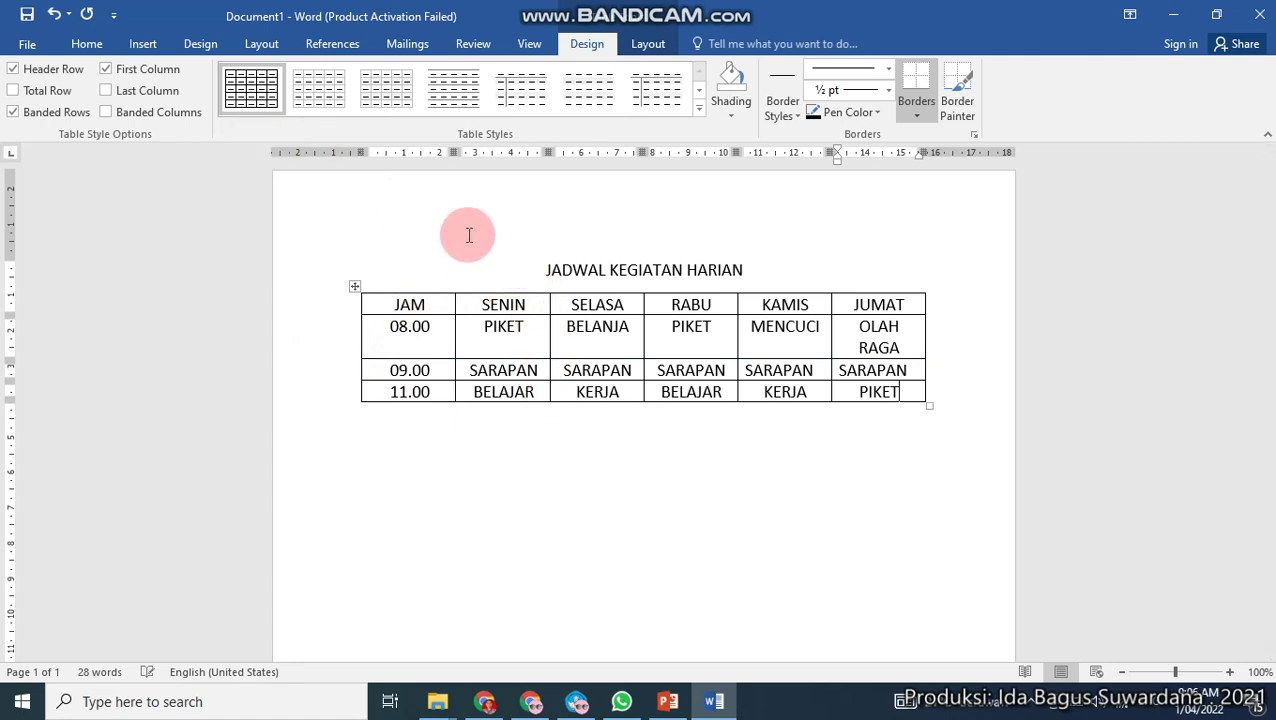
# - Enlarge the title JADWAL KEGIATAN HARIAN to 18 pt and set it in Arial
pyautogui.moveTo(532, 265); pyautogui.dragTo(755, 265)
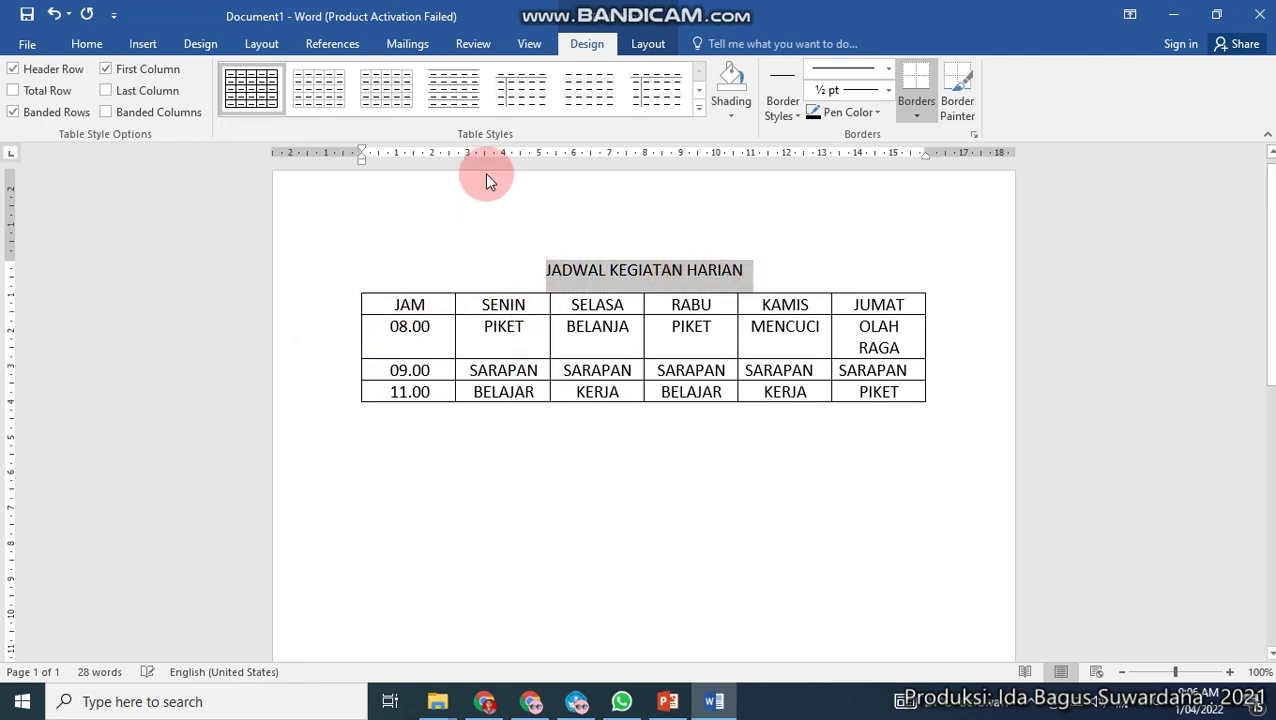
pyautogui.click(87, 44)
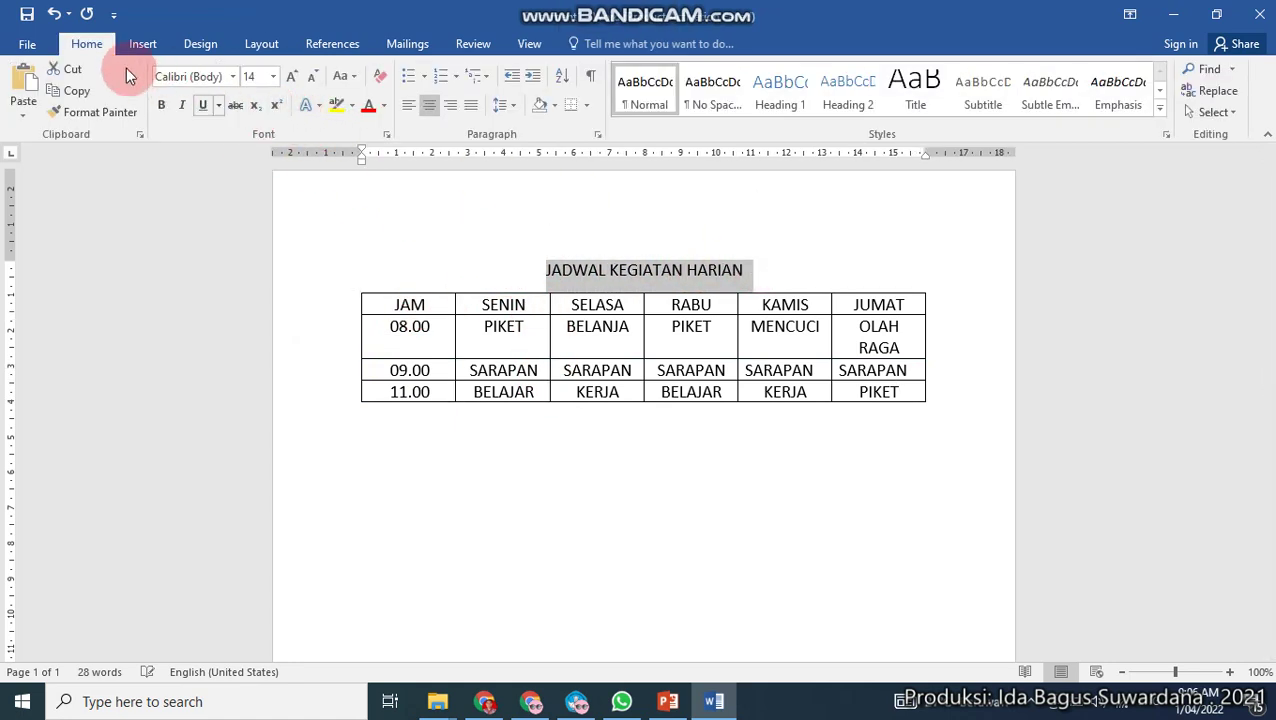
pyautogui.click(291, 78)
pyautogui.click(290, 76)
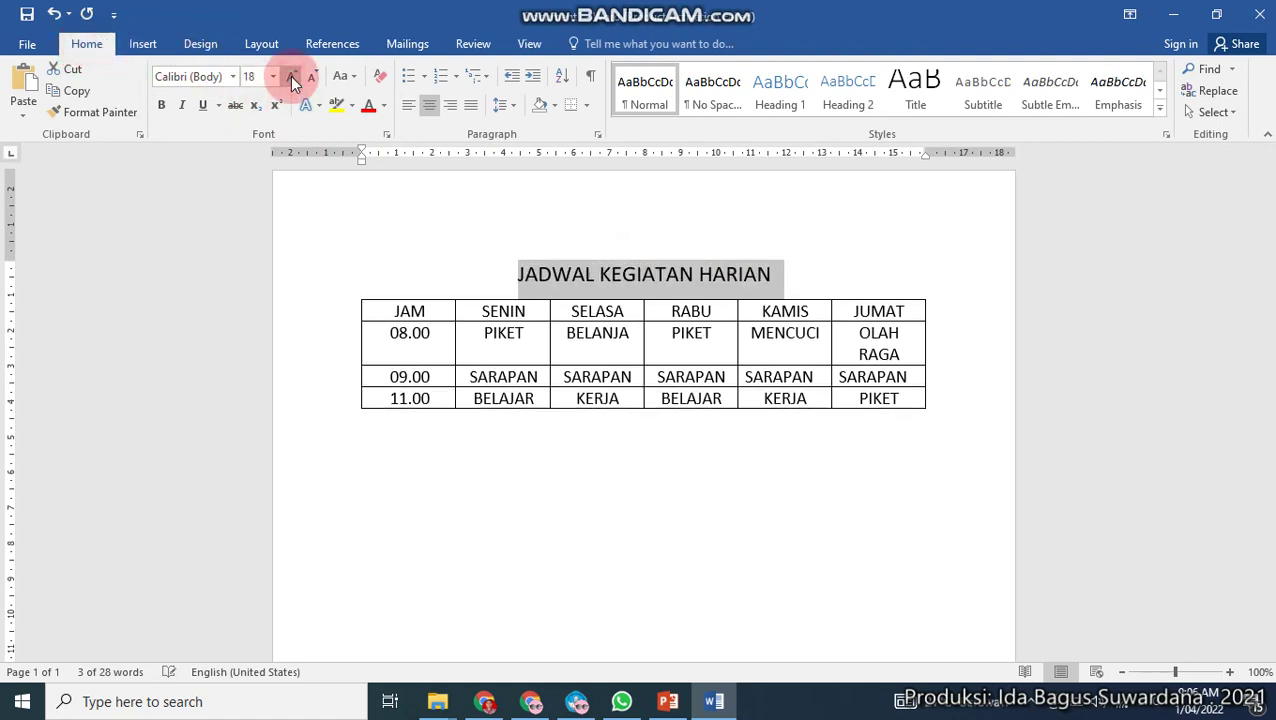
pyautogui.click(234, 78)
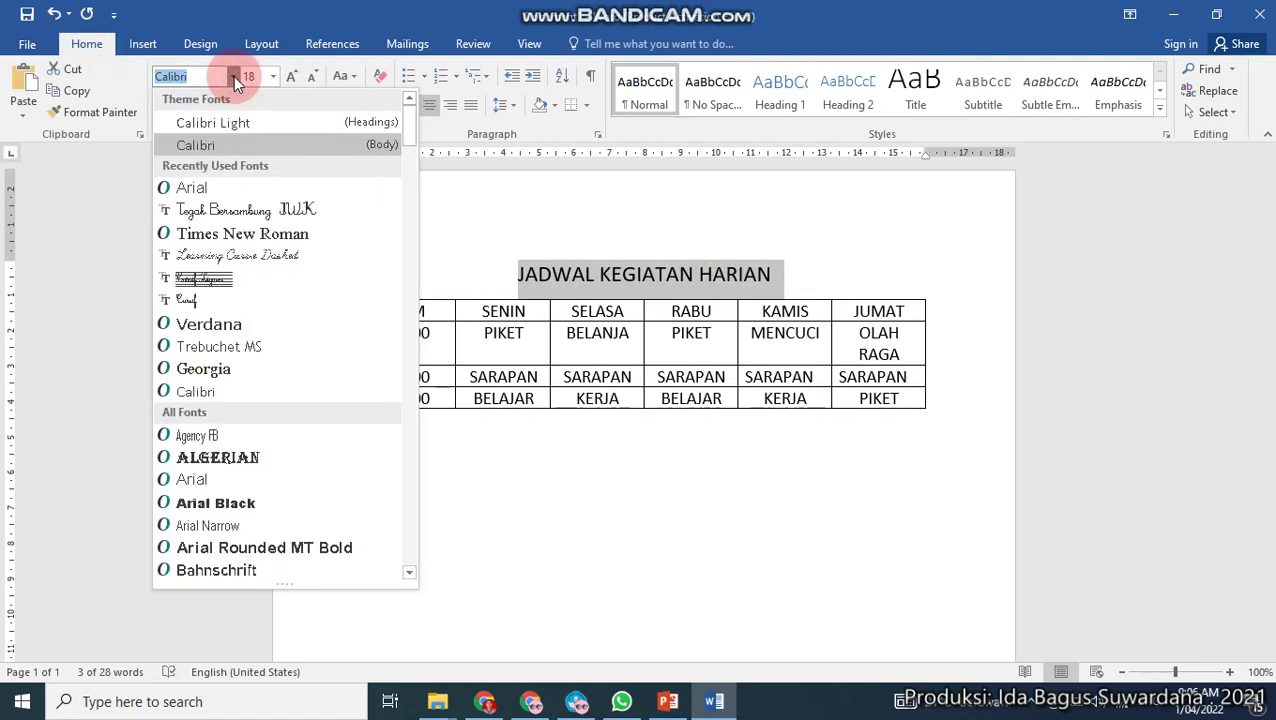
pyautogui.click(220, 195)
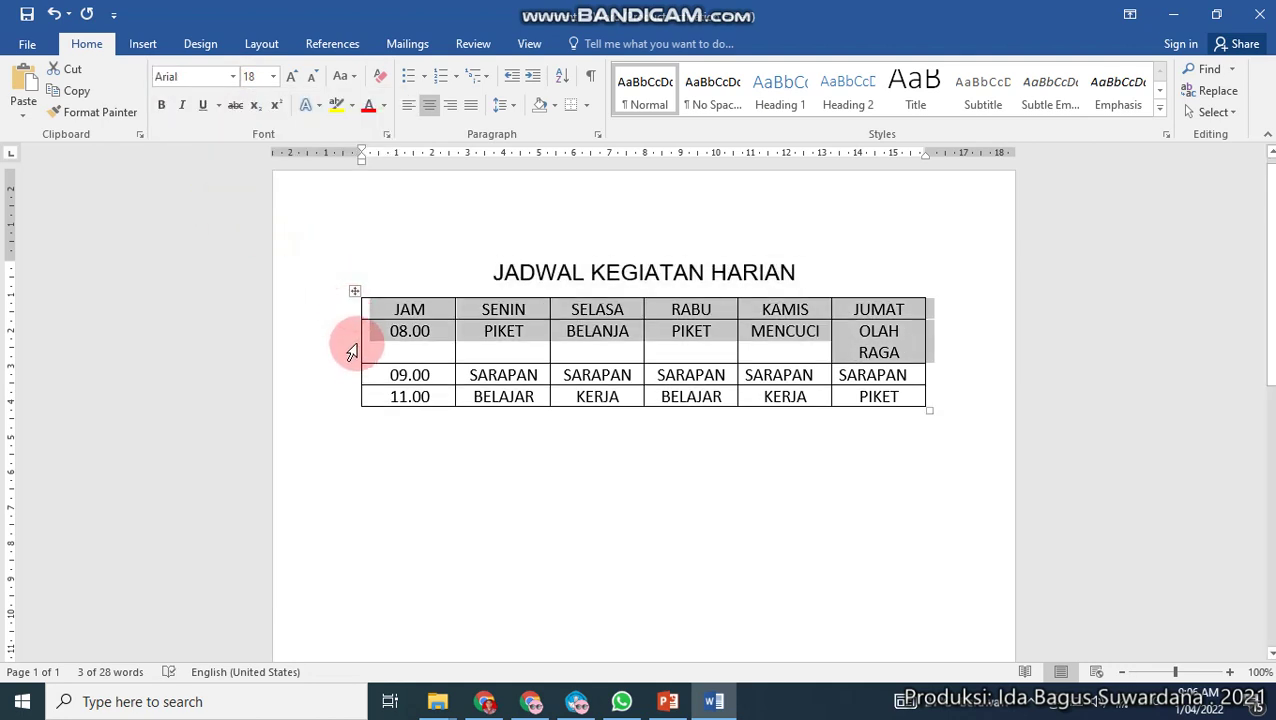
# - Briefly italicize the table text, then remove the italic so the table stays upright
pyautogui.moveTo(346, 312); pyautogui.dragTo(350, 404)
pyautogui.click(390, 457)
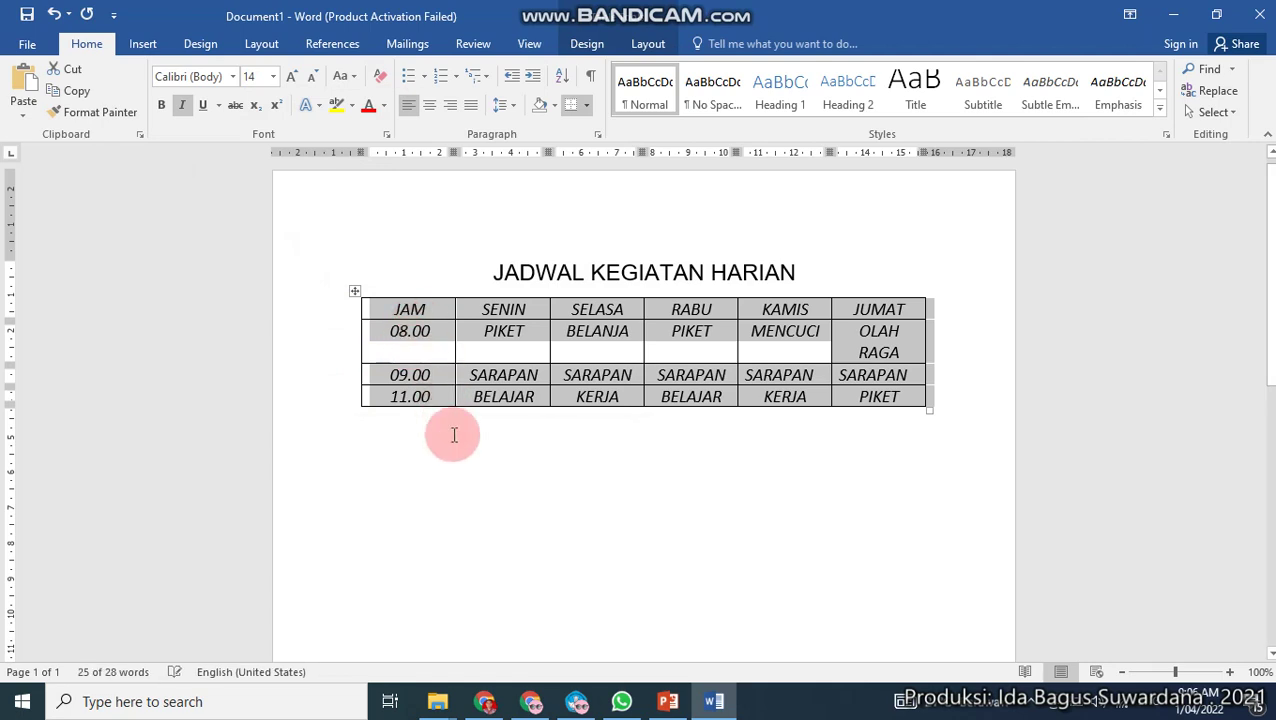
pyautogui.click(184, 106)
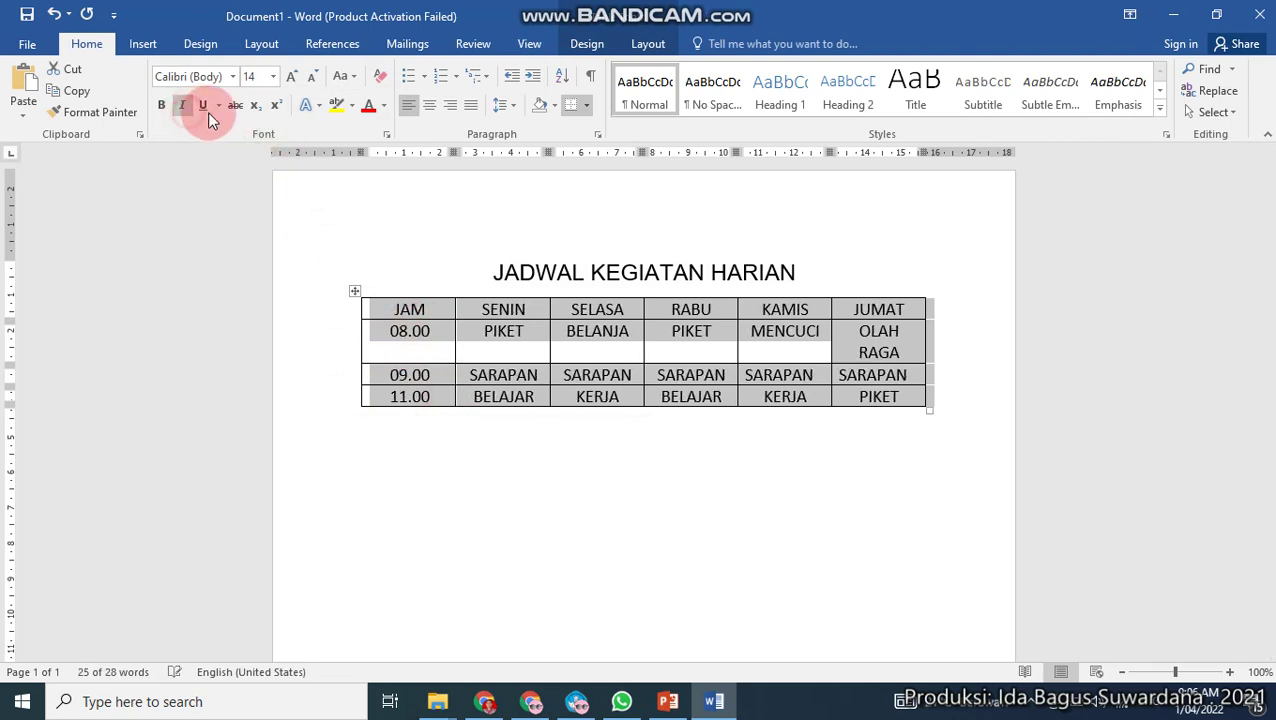
pyautogui.click(541, 472)
pyautogui.click(393, 305)
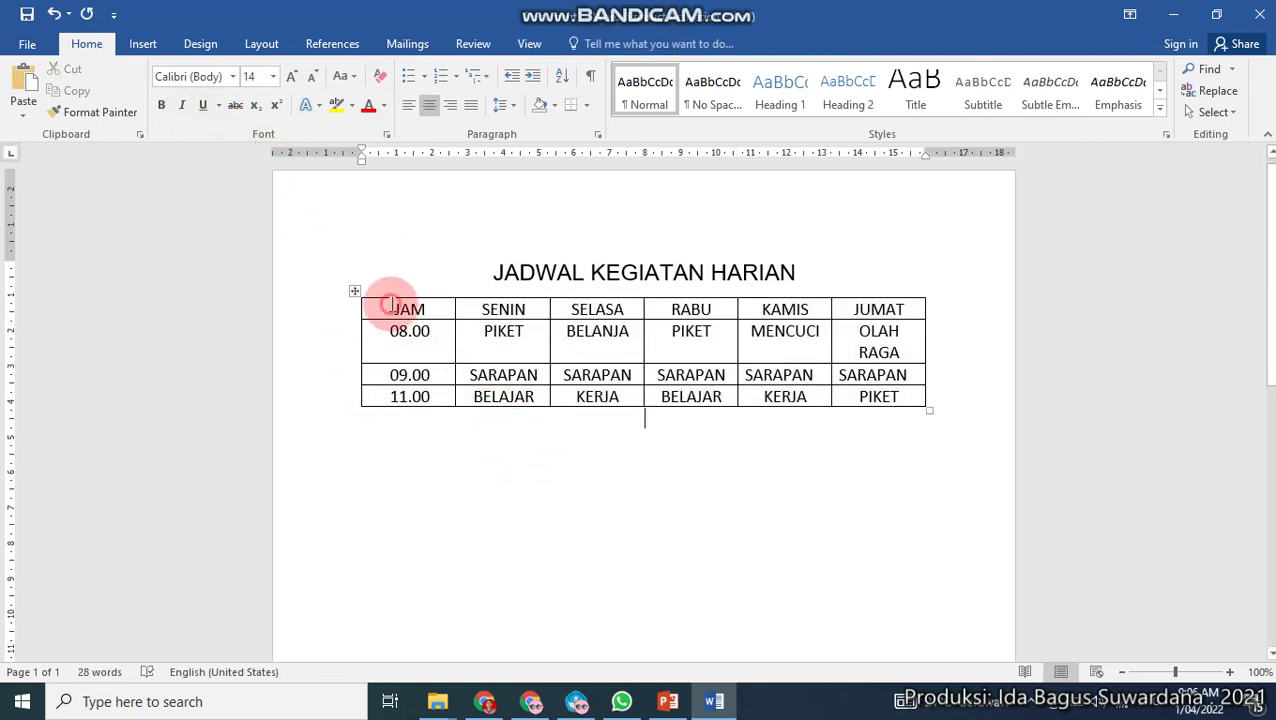
# - Set the header row JAM through JUMAT to 18 pt Arial
pyautogui.moveTo(391, 303); pyautogui.dragTo(870, 305)
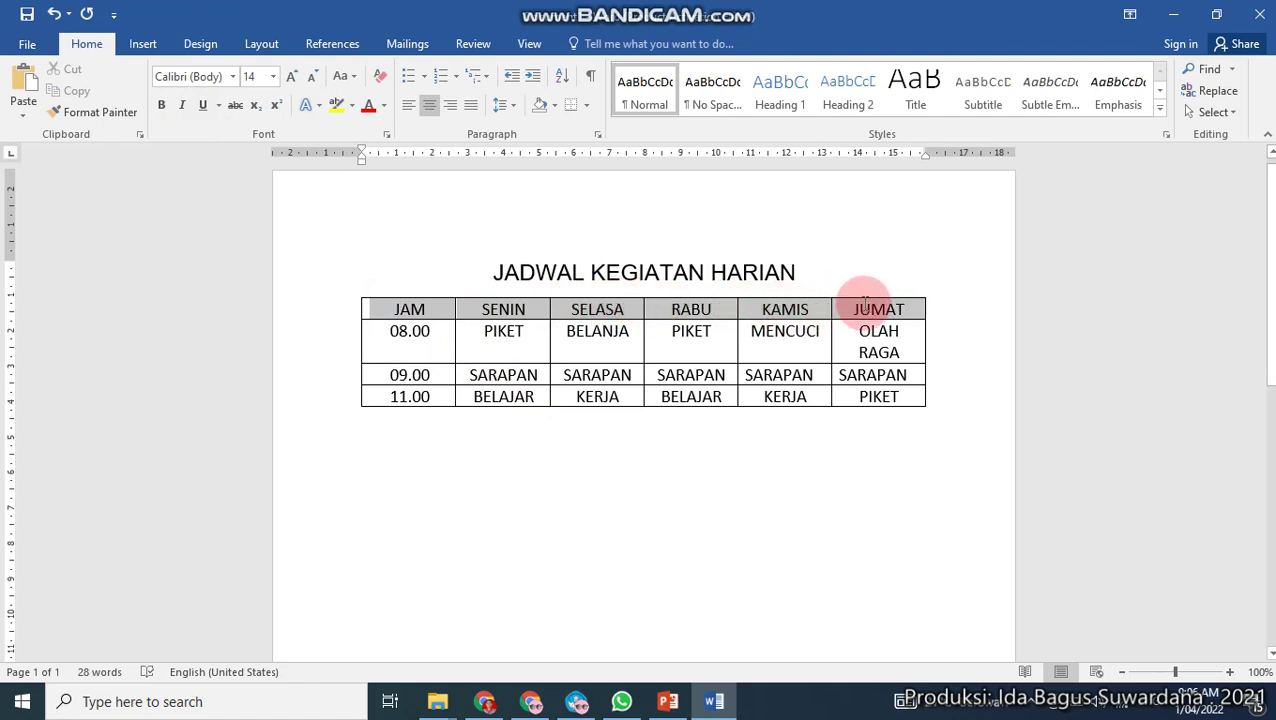
pyautogui.click(297, 78)
pyautogui.click(297, 78)
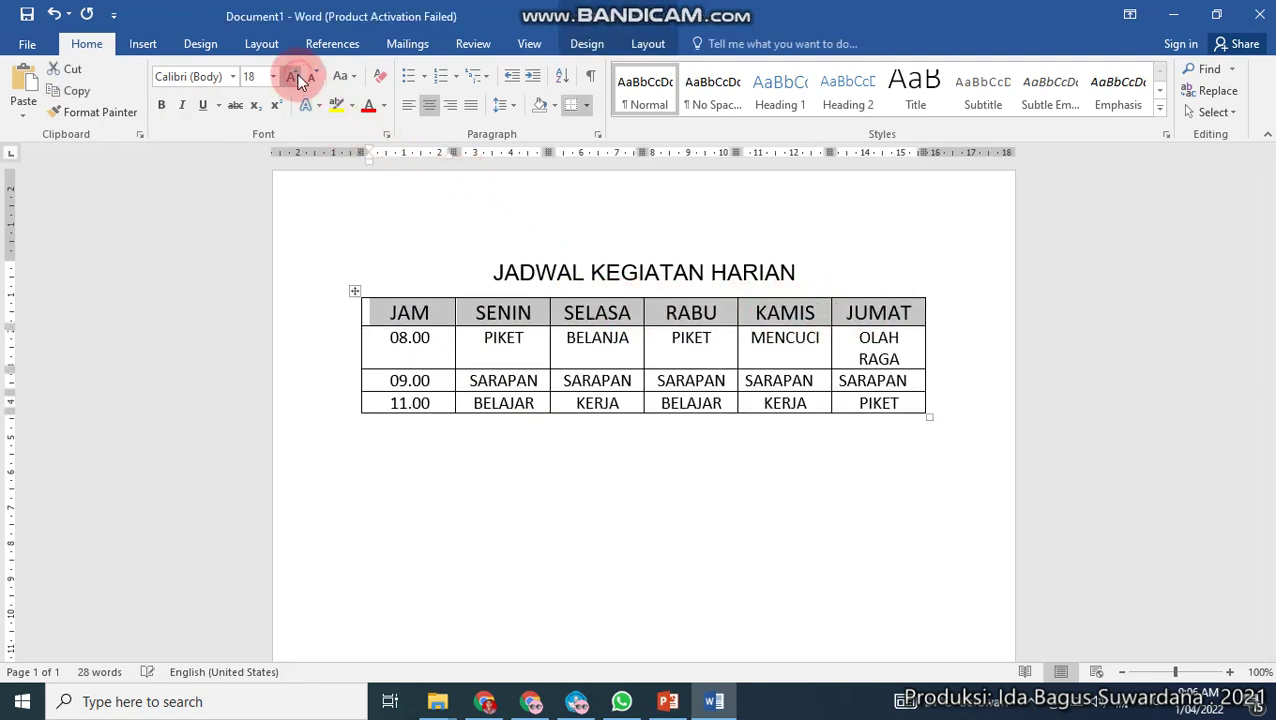
pyautogui.click(231, 82)
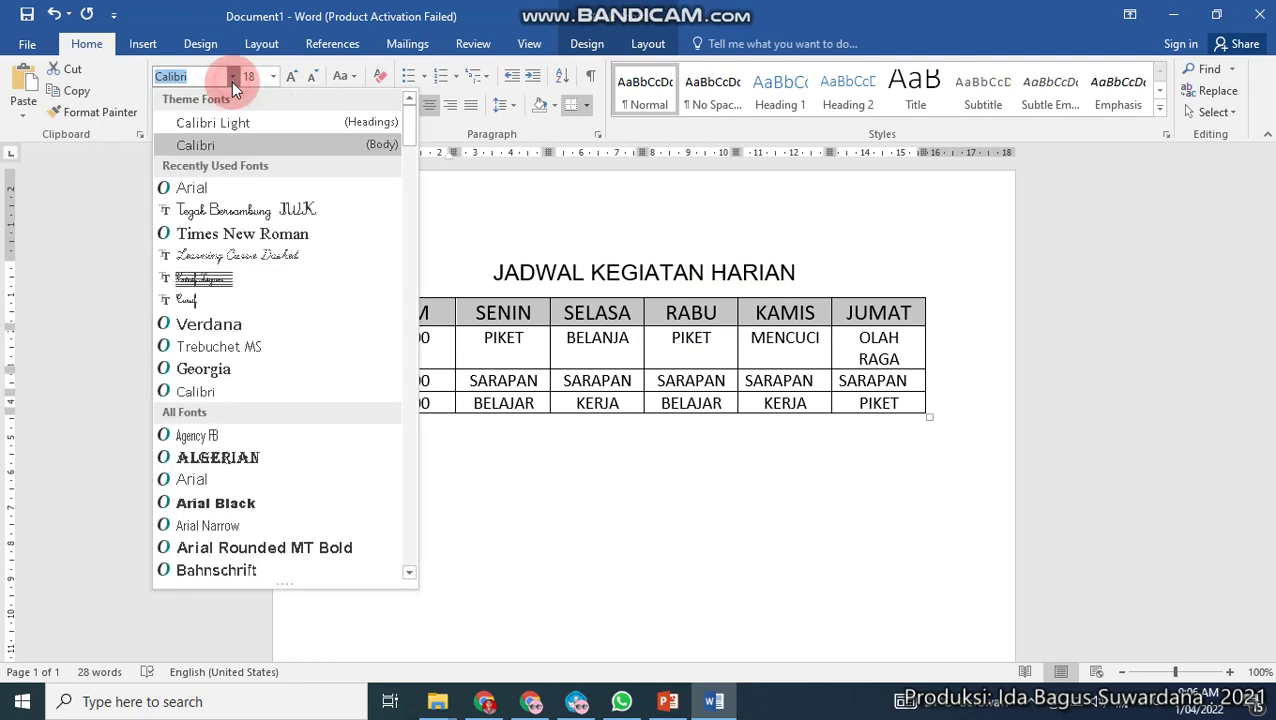
pyautogui.click(213, 199)
# - Enlarge the table body text to 16 pt so the cells stop wrapping
pyautogui.click(370, 342)
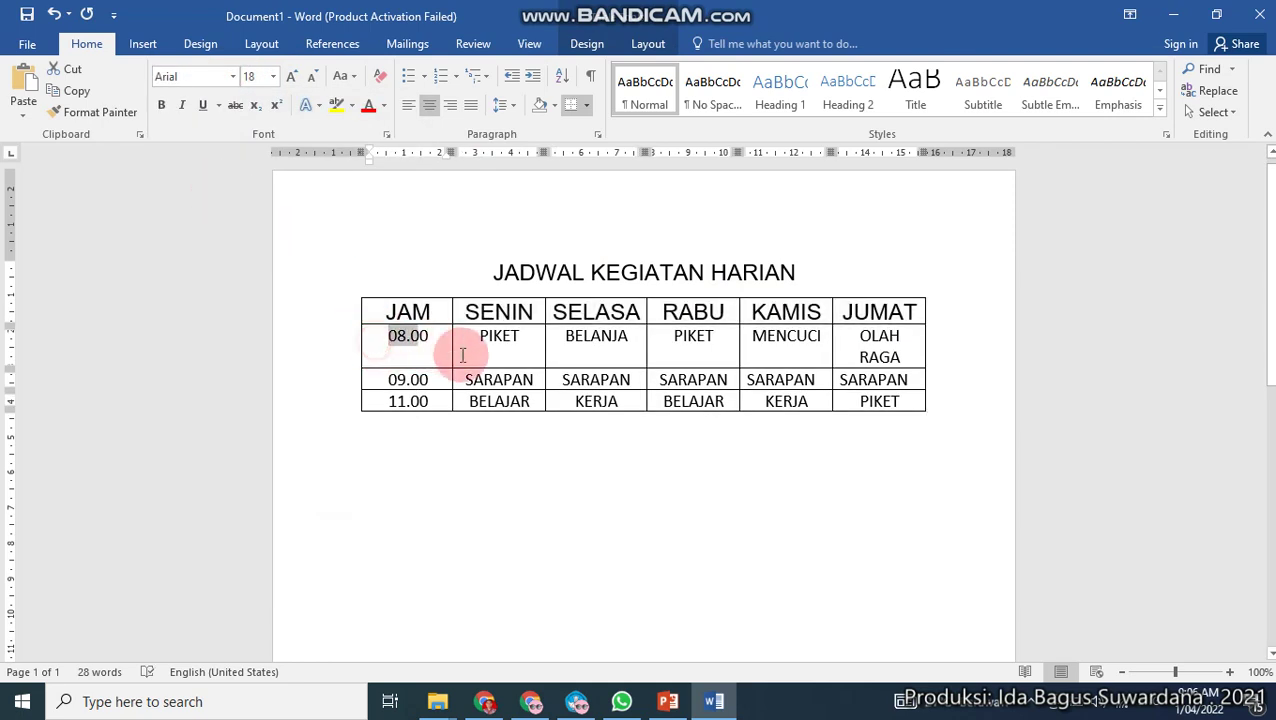
pyautogui.moveTo(463, 355); pyautogui.dragTo(855, 405)
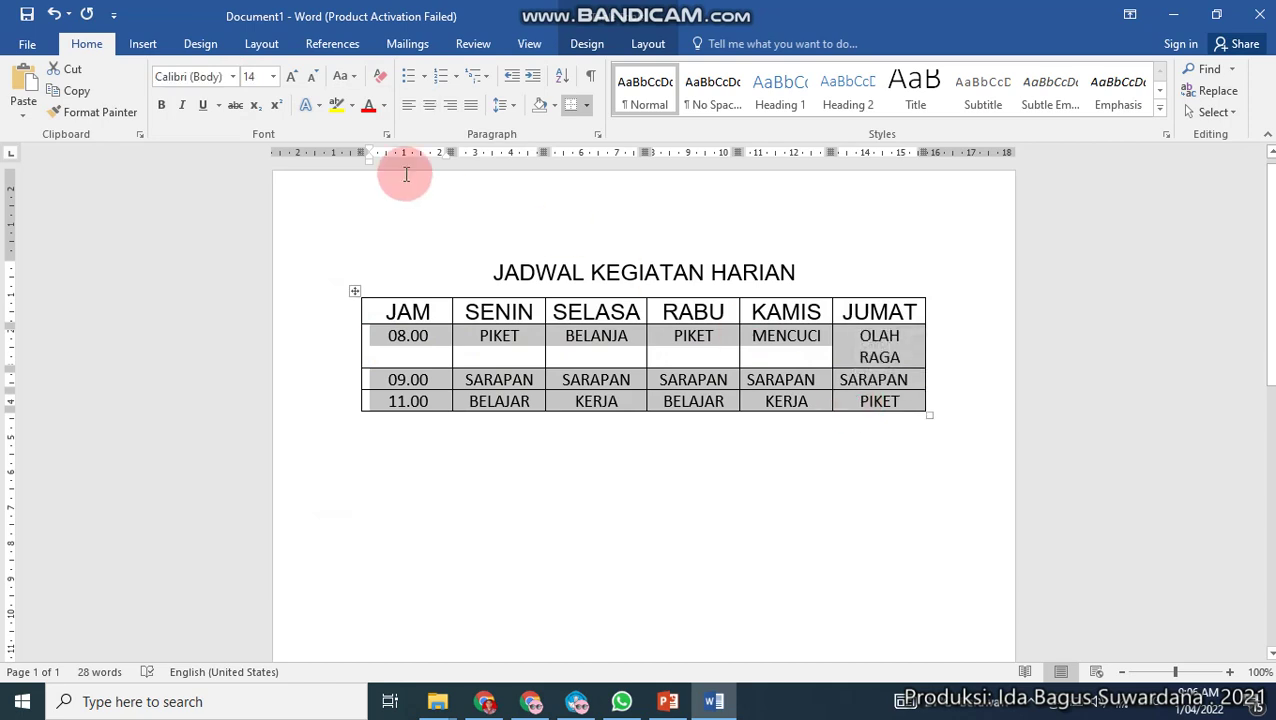
pyautogui.click(289, 79)
pyautogui.click(289, 79)
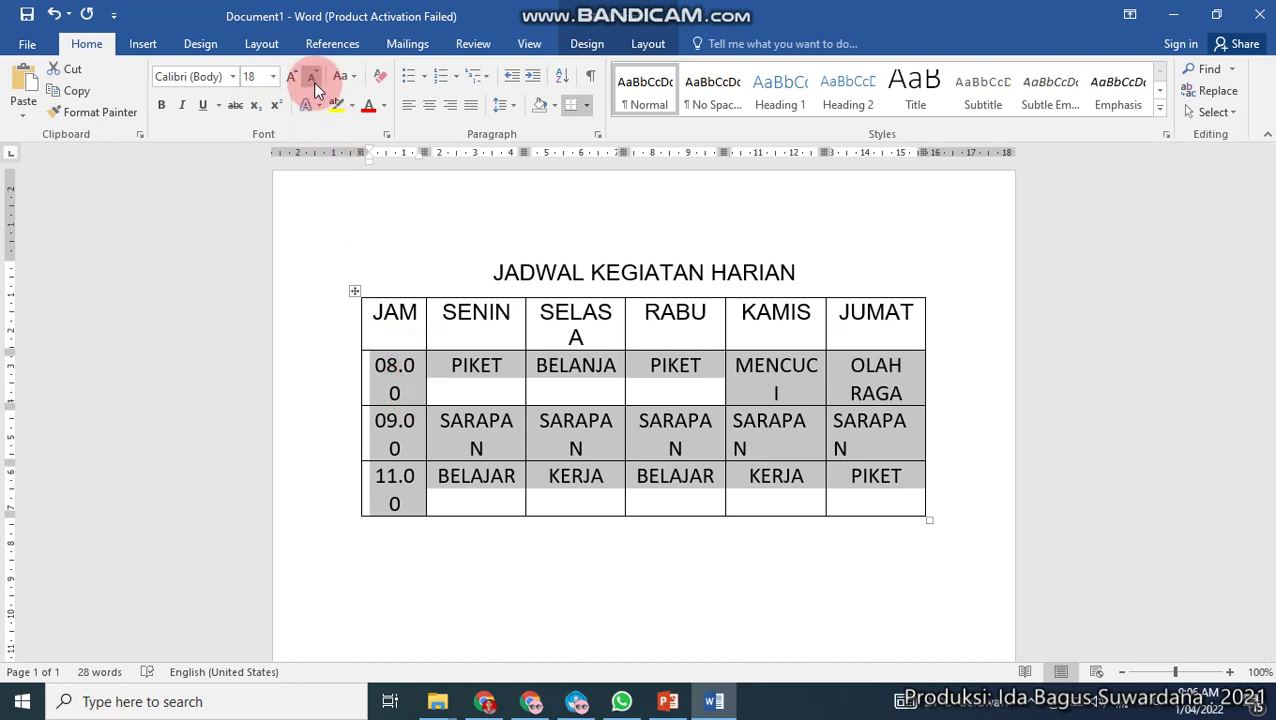
pyautogui.click(313, 82)
pyautogui.click(654, 475)
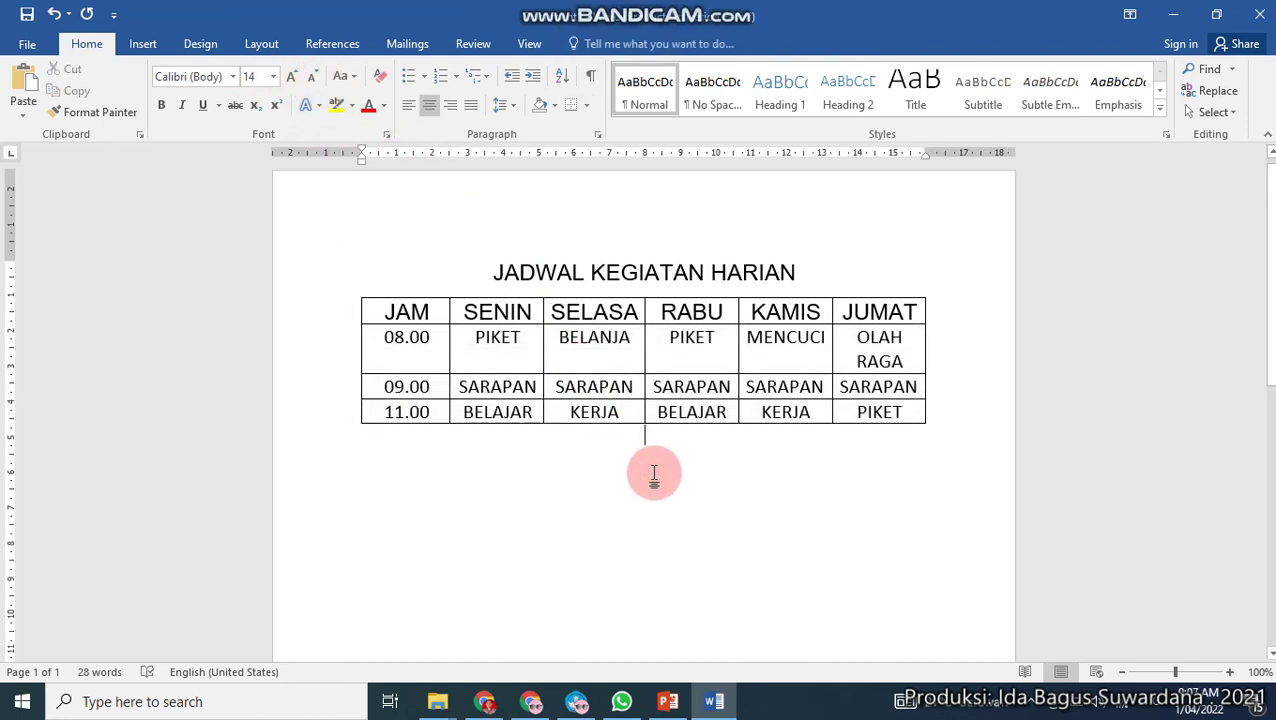